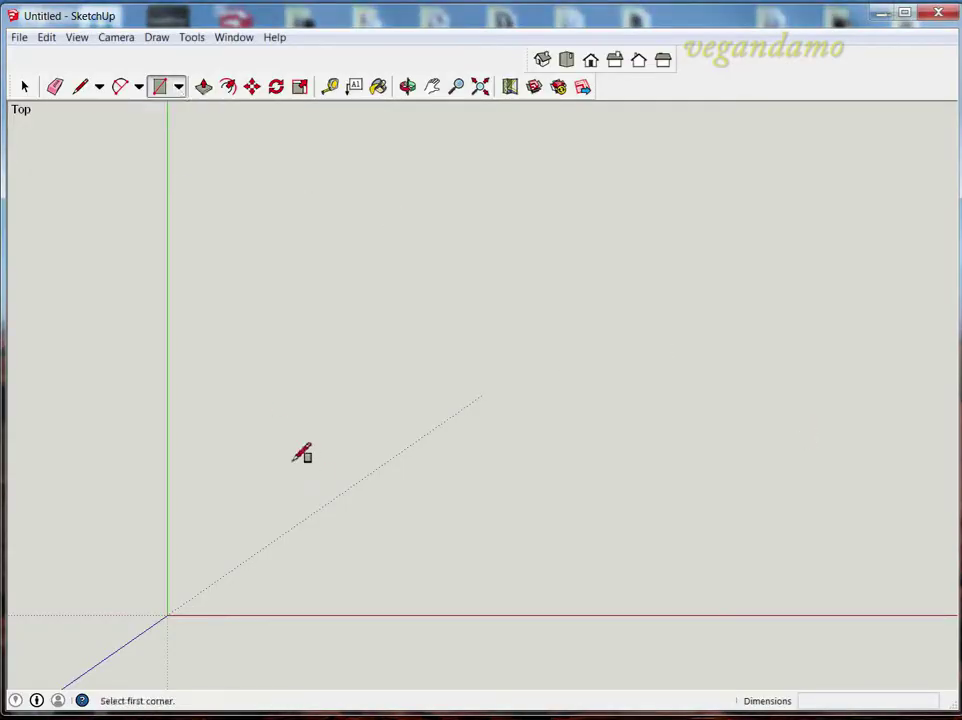
# - Draw the 130 by 50 rectangle as the flat badge base
pyautogui.click(271, 388)
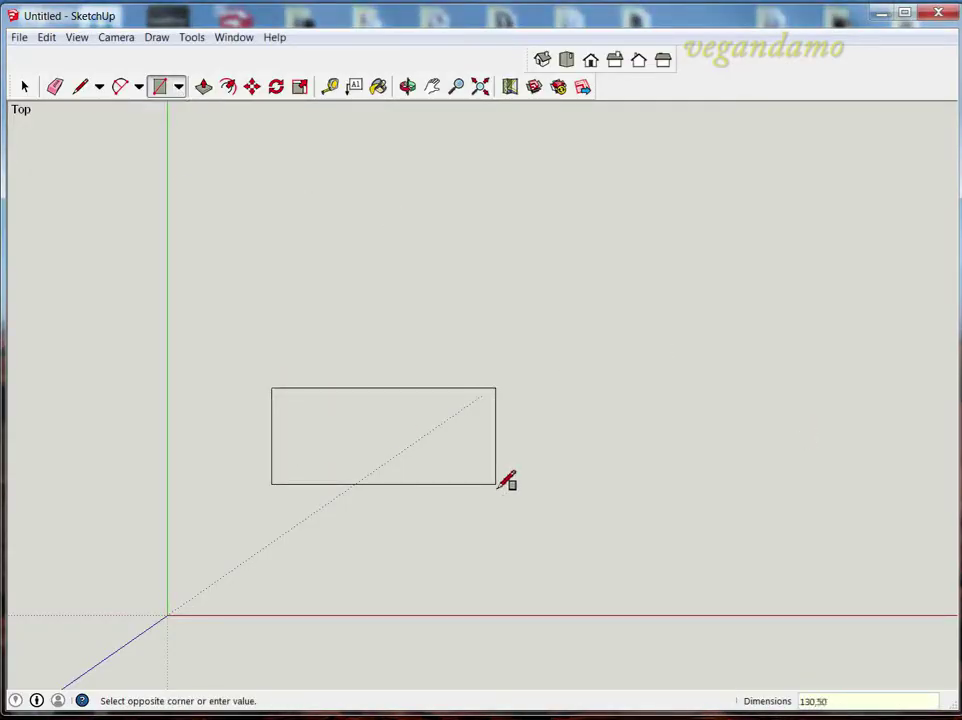
pyautogui.click(495, 484)
pyautogui.scroll(5, 370, 410)
# - Draw two upper arcs from the top edge midpoint to the left and right edges
pyautogui.click(120, 87)
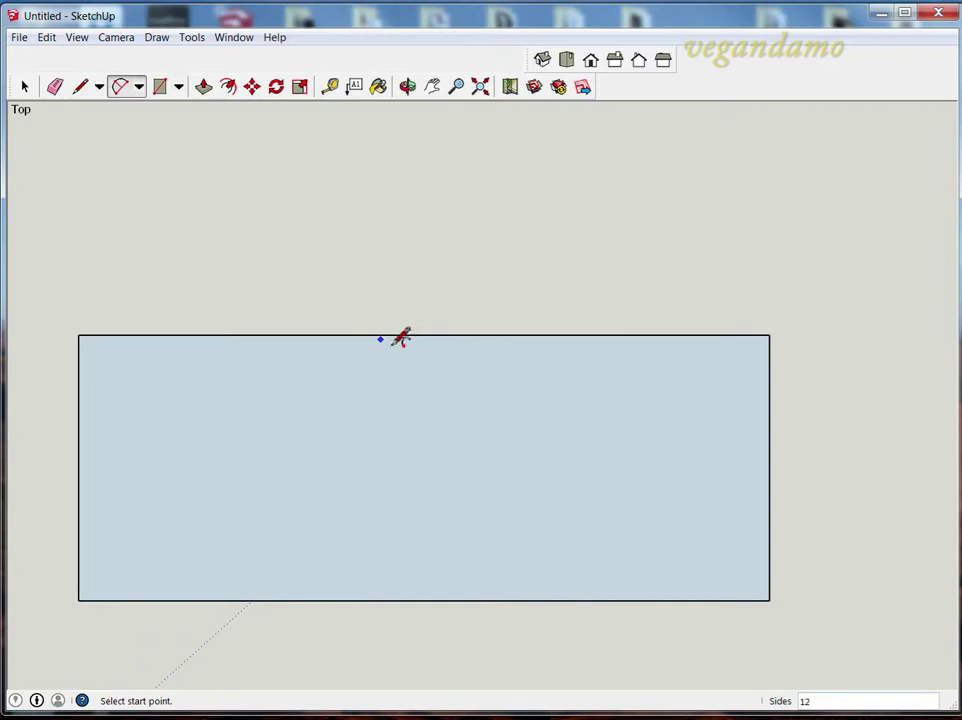
pyautogui.click(433, 335)
pyautogui.click(88, 464)
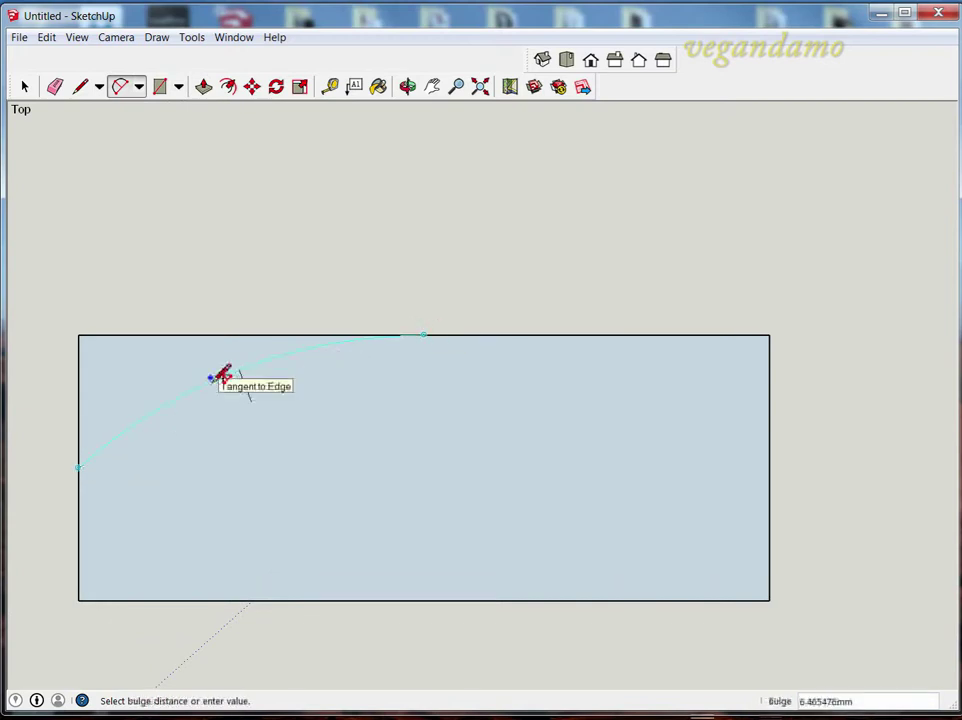
pyautogui.click(221, 378)
pyautogui.click(424, 335)
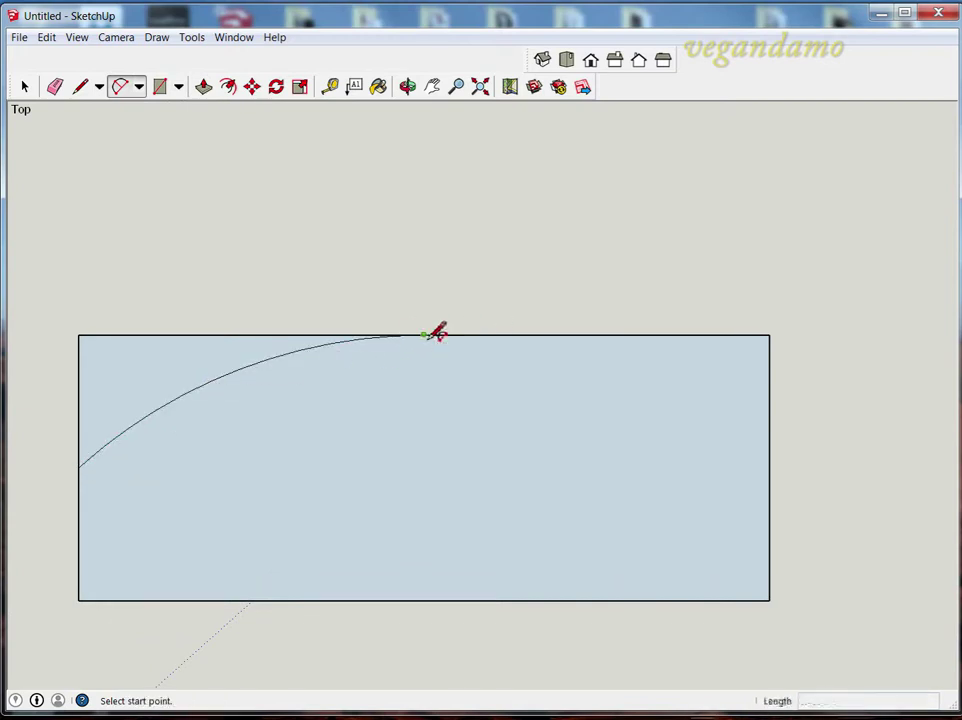
pyautogui.click(769, 467)
pyautogui.click(650, 384)
# - Draw two lower arcs from the bottom midpoint to close the pointed lens shape
pyautogui.click(442, 600)
pyautogui.click(769, 467)
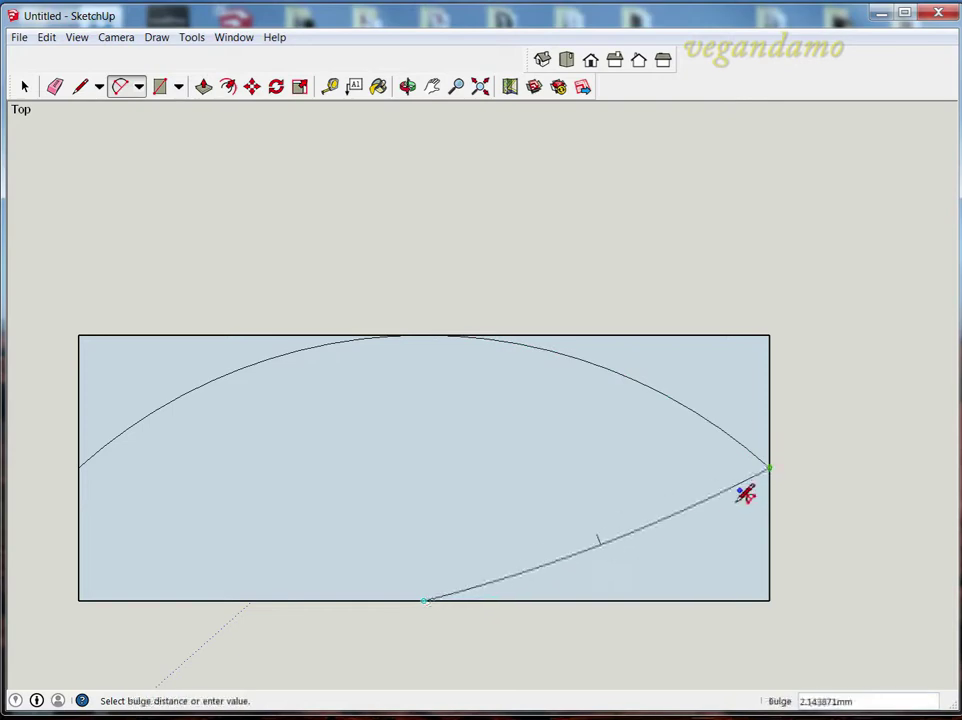
pyautogui.click(620, 553)
pyautogui.click(79, 467)
pyautogui.click(202, 552)
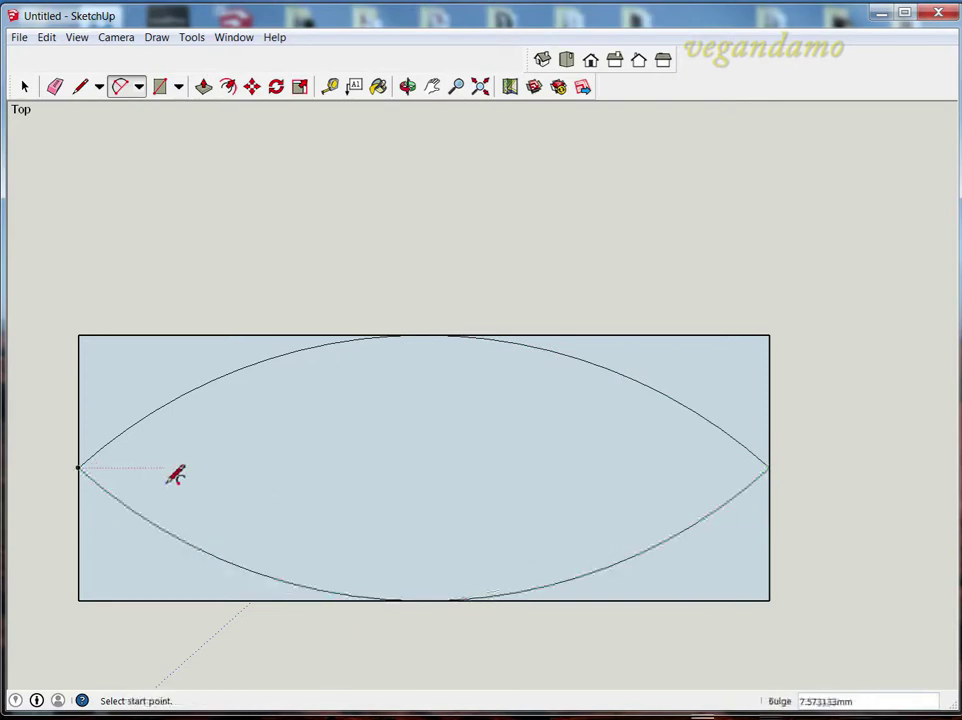
# - Zoom in on the finished lens outline
pyautogui.scroll(5, 120, 450)
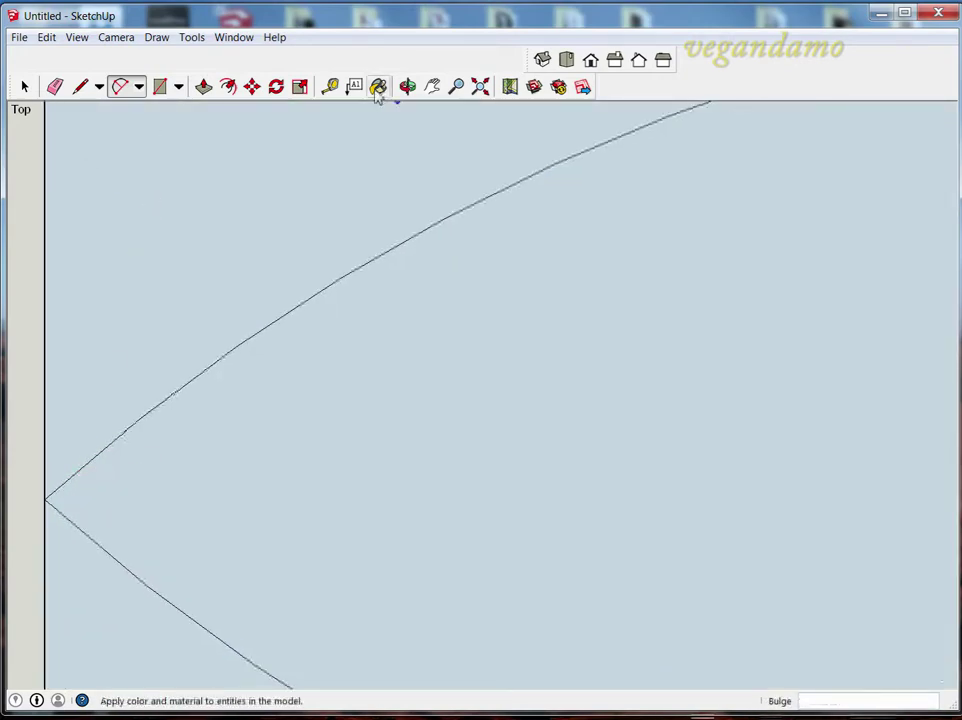
# - Round the left tip with a 2 Point Arc through a 5 mm guide point
pyautogui.click(330, 86)
pyautogui.click(45, 499)
pyautogui.write('5')
pyautogui.click(139, 86)
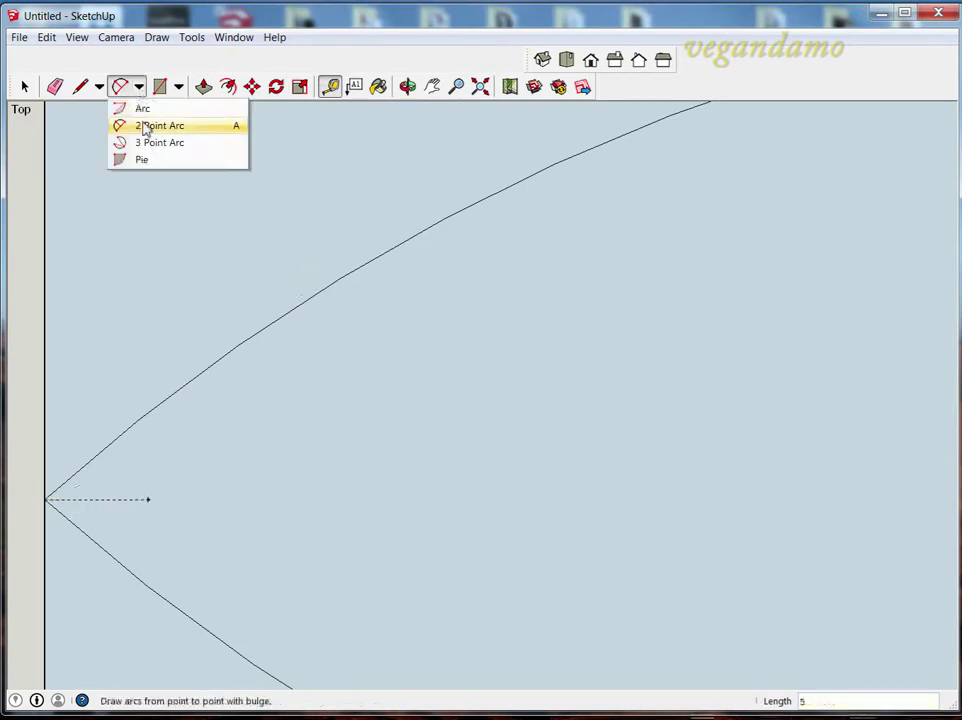
pyautogui.click(150, 125)
pyautogui.click(212, 365)
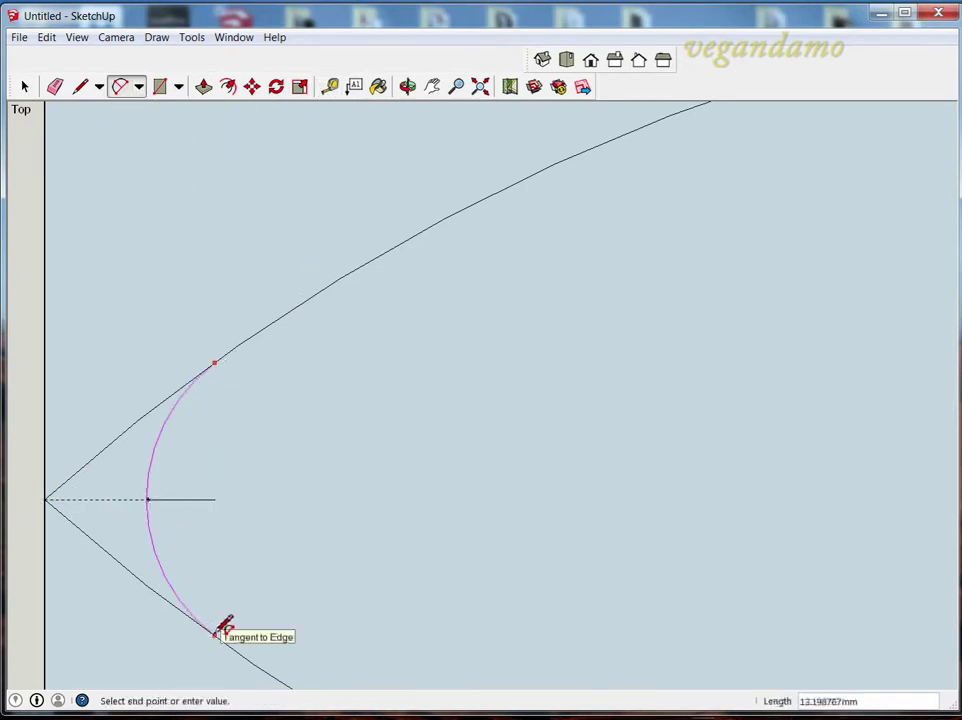
pyautogui.click(213, 632)
pyautogui.click(148, 499)
pyautogui.press('e')
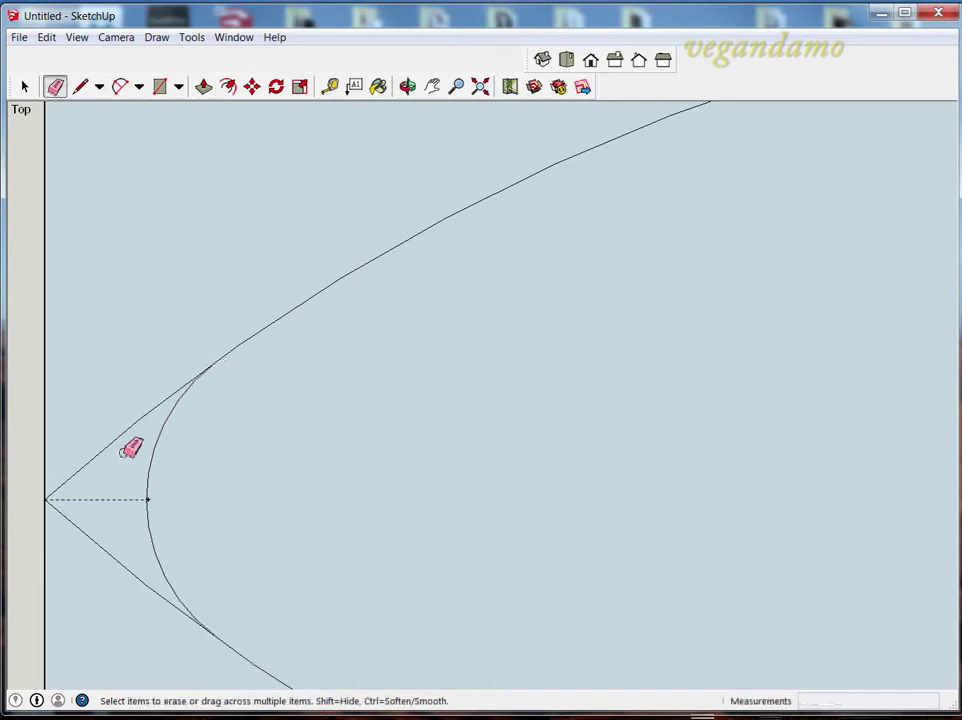
# - Pan to the right tip and set a 5 mm guide point inside it
pyautogui.scroll(-3, 595, 468)
pyautogui.press('h')
pyautogui.moveTo(745, 482)
pyautogui.mouseDown()
pyautogui.moveTo(715, 462)
pyautogui.moveTo(590, 477)
pyautogui.mouseUp()
pyautogui.scroll(-2, 590, 477)
pyautogui.scroll(4, 701, 444)
pyautogui.scroll(-1, 760, 448)
pyautogui.press('t')
pyautogui.click(758, 447)
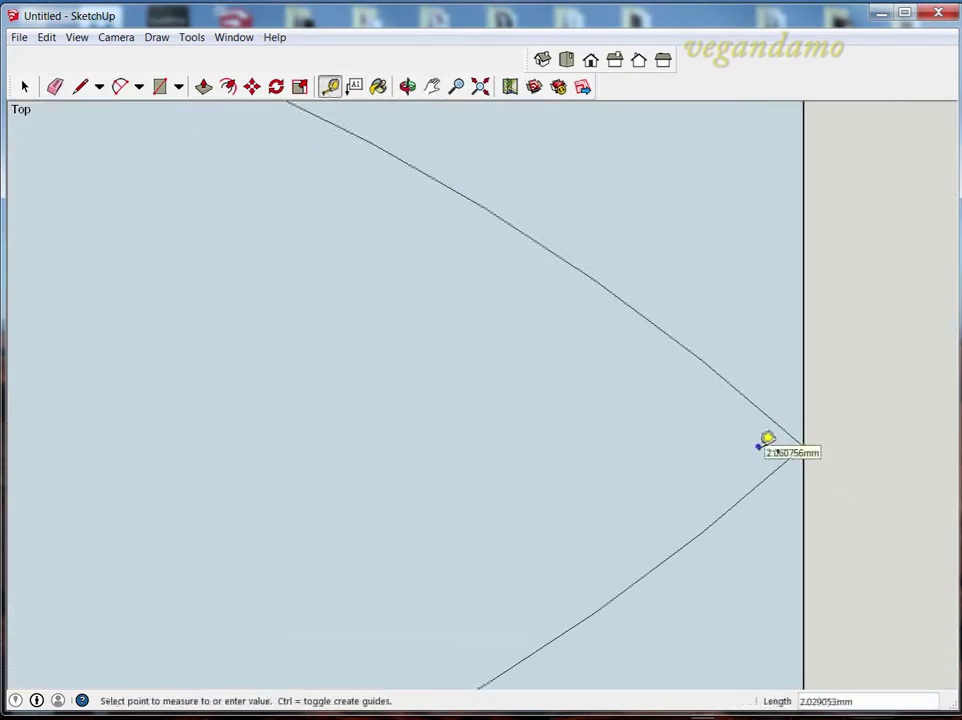
pyautogui.click(691, 446)
# - Draw a 2 Point Arc through the guide point to round the right tip
pyautogui.click(120, 86)
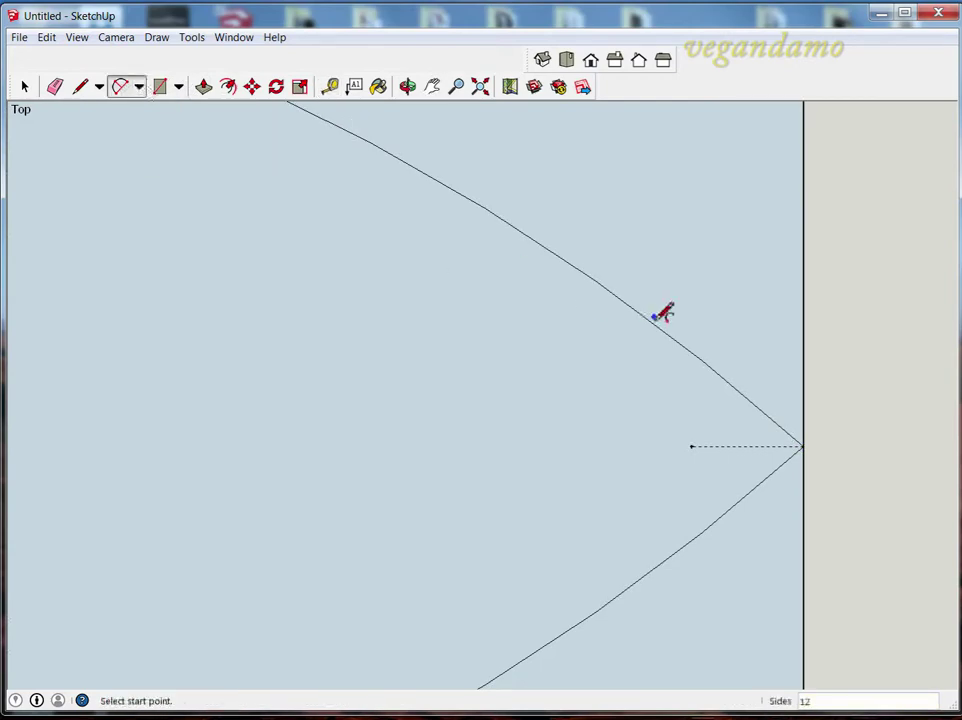
pyautogui.click(691, 446)
pyautogui.click(645, 579)
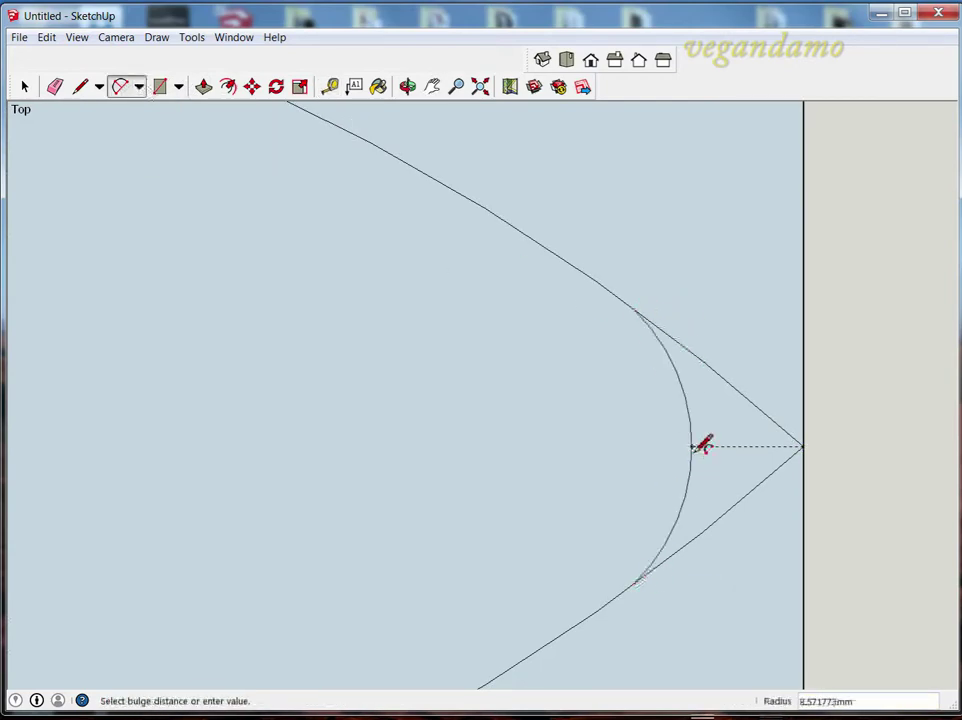
pyautogui.click(691, 446)
pyautogui.press('e')
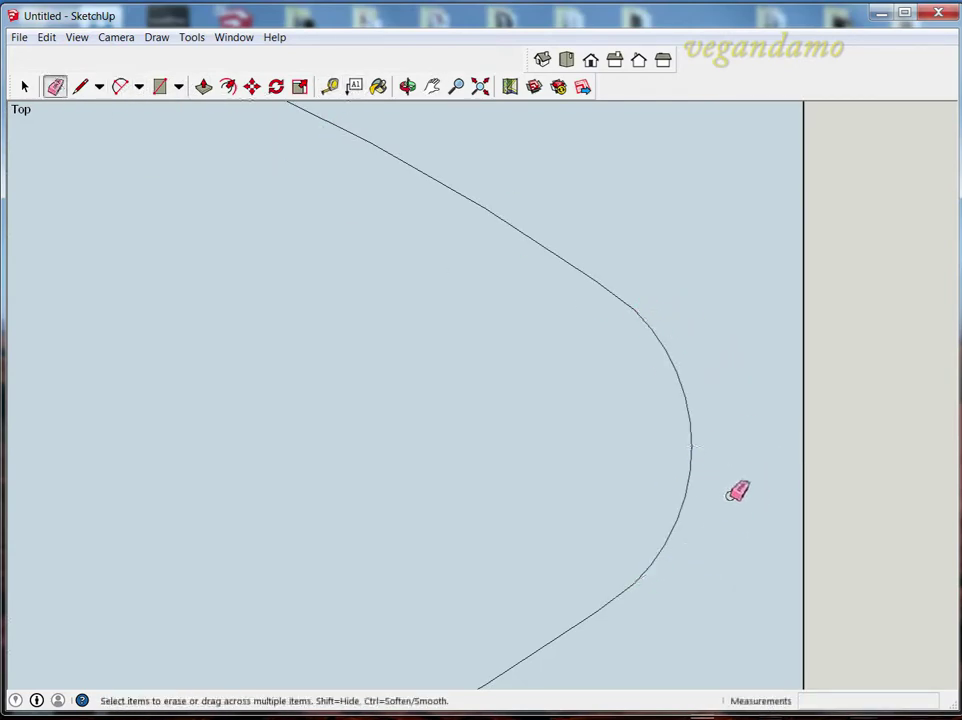
# - Zoom out to show the whole rounded oval, cancelling a stray measurement
pyautogui.click(480, 86)
pyautogui.press('t')
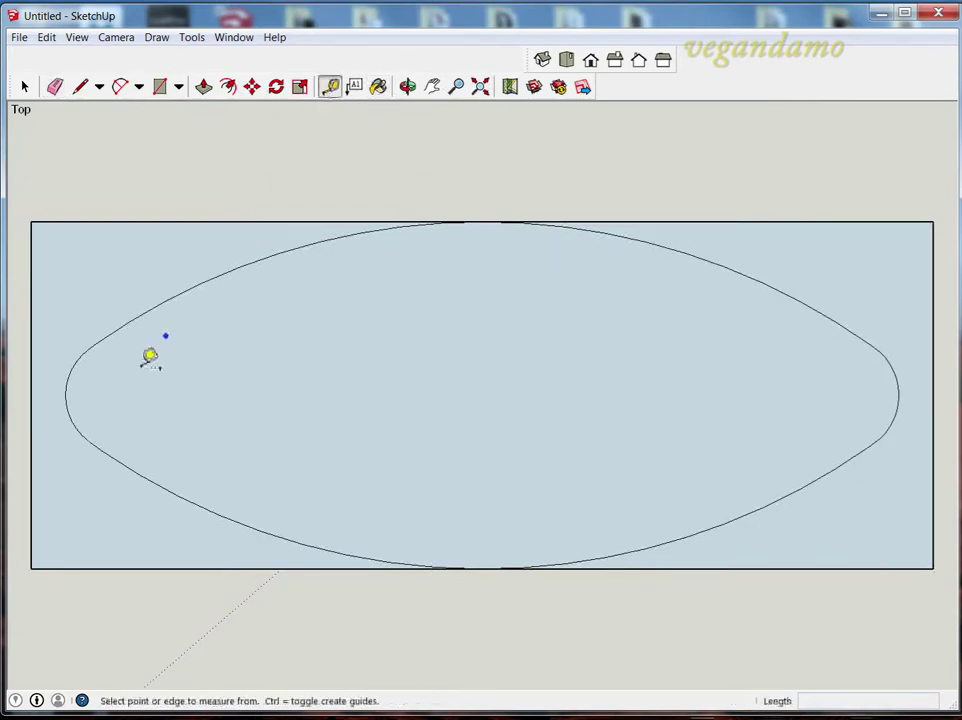
pyautogui.click(65, 395)
pyautogui.click(24, 86)
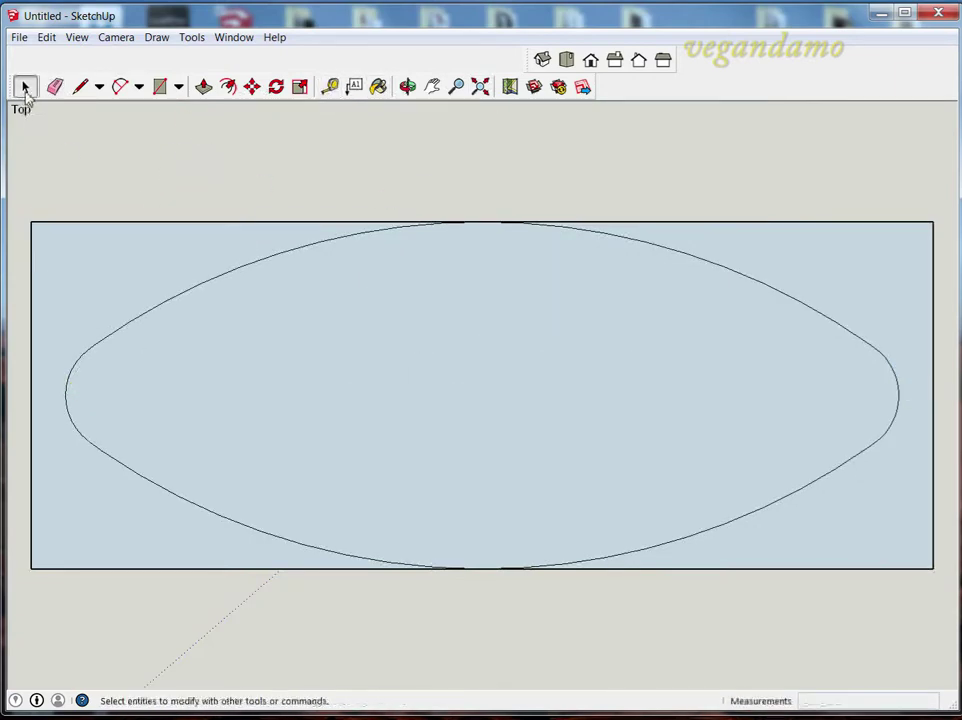
# - Erase the rectangle edges surrounding the oval
pyautogui.press('e')
pyautogui.click(165, 223)
pyautogui.moveTo(33, 285)
pyautogui.mouseDown()
pyautogui.moveTo(230, 575)
pyautogui.moveTo(768, 578)
pyautogui.moveTo(898, 478)
pyautogui.moveTo(853, 268)
pyautogui.moveTo(365, 276)
pyautogui.mouseUp()
# - Push/Pull the oval face up into an 8 mm thick slab
pyautogui.moveTo(445, 240)
pyautogui.mouseDown(button='middle')
pyautogui.moveTo(429, 268)
pyautogui.moveTo(303, 223)
pyautogui.mouseUp(button='middle')
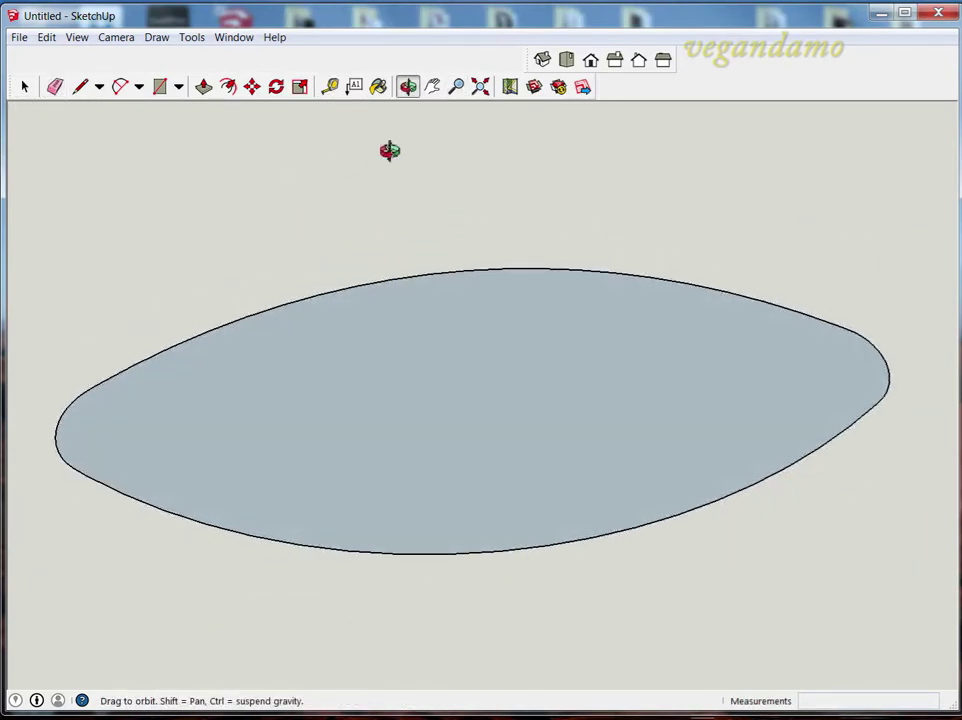
pyautogui.press('p')
pyautogui.click(447, 382)
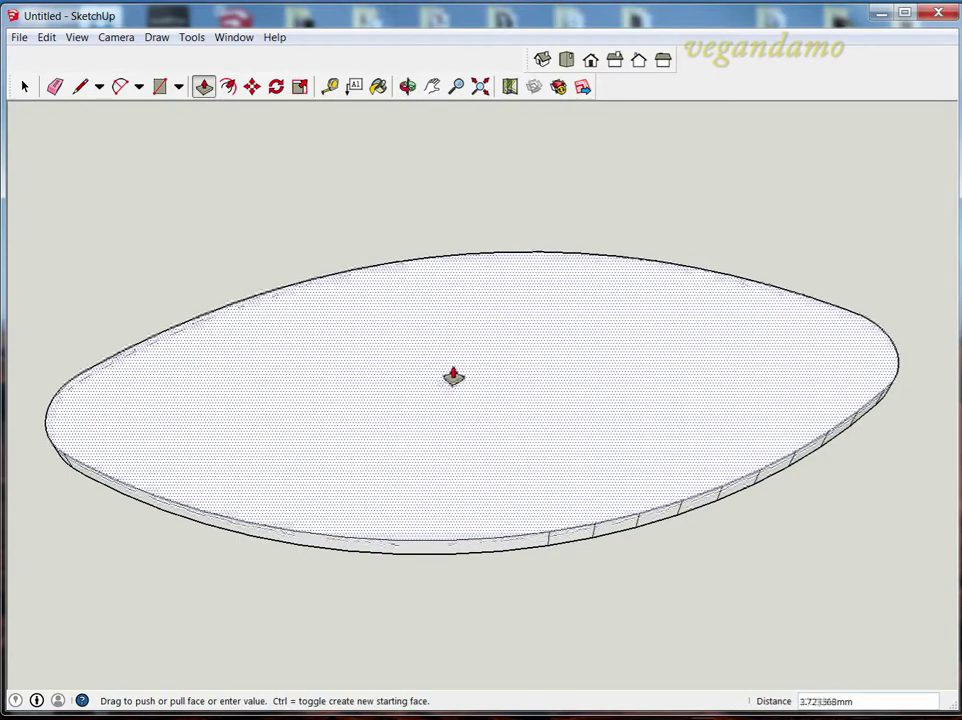
pyautogui.press('Return')
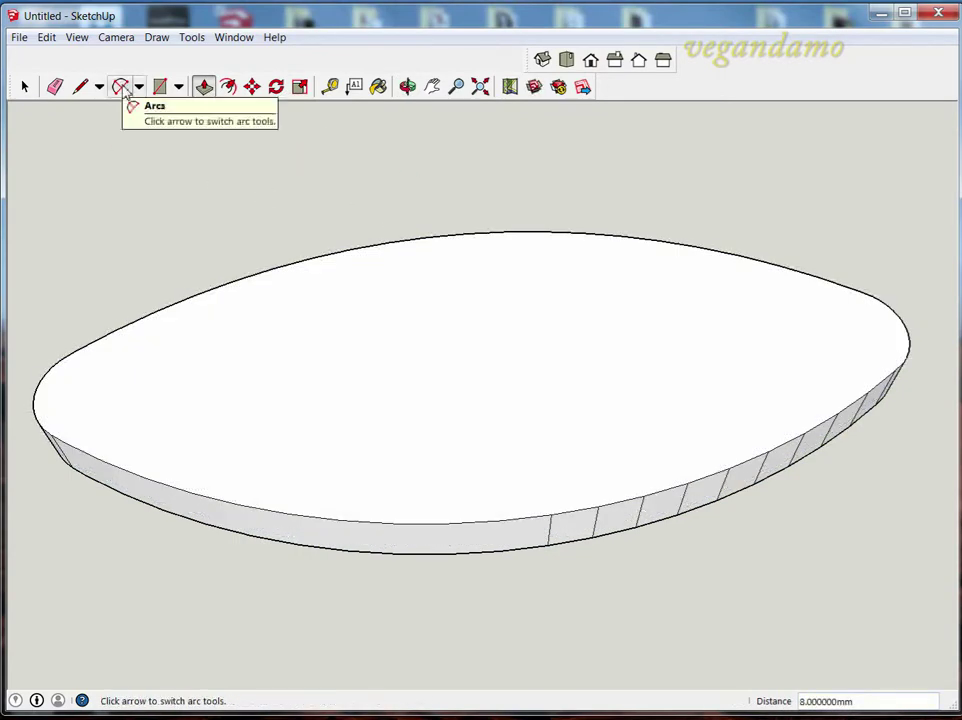
pyautogui.press('space')
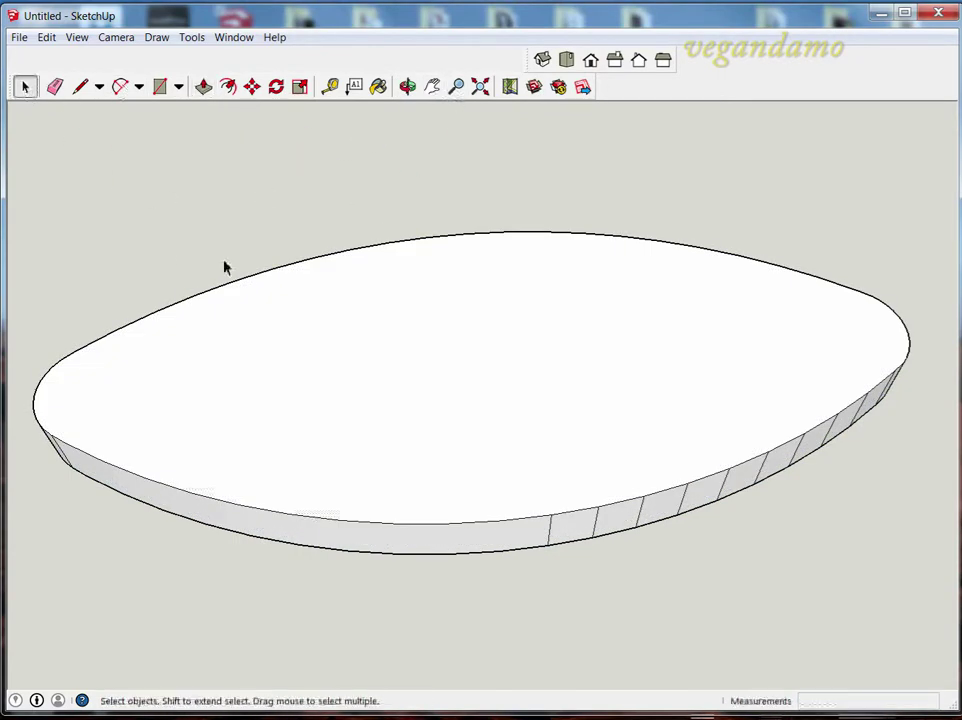
# - Create 30 mm extruded 3D text 'MAX' in Tempus Sans ITC on the slab
pyautogui.click(191, 37)
pyautogui.click(60, 357)
pyautogui.write('MAX')
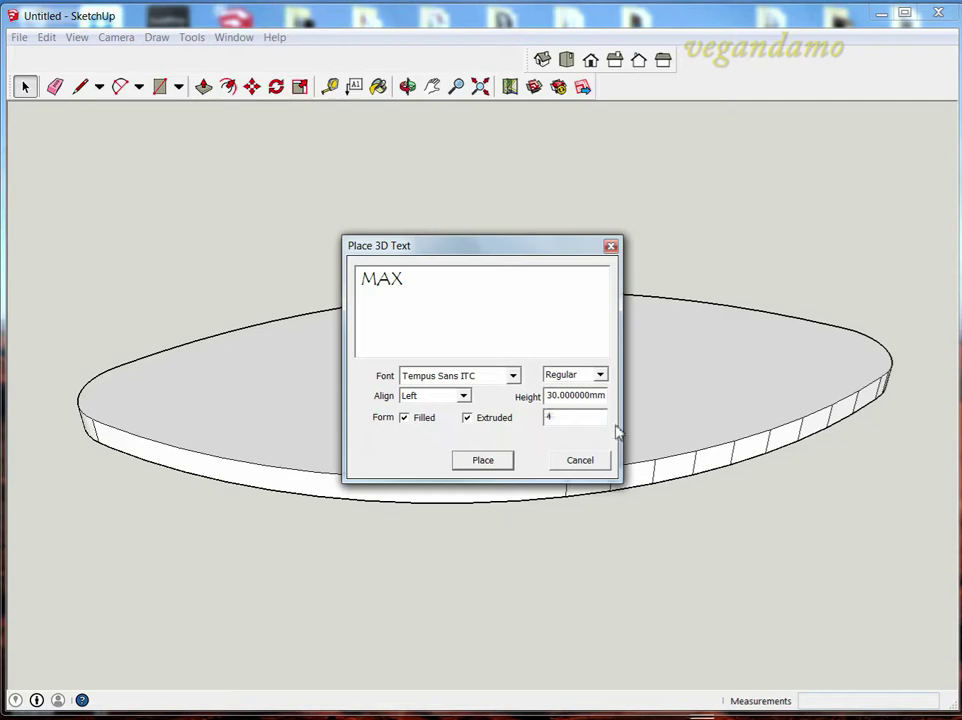
pyautogui.click(483, 460)
pyautogui.click(222, 440)
# - In Top view, move the MAX lettering to the slab's centre
pyautogui.press('m')
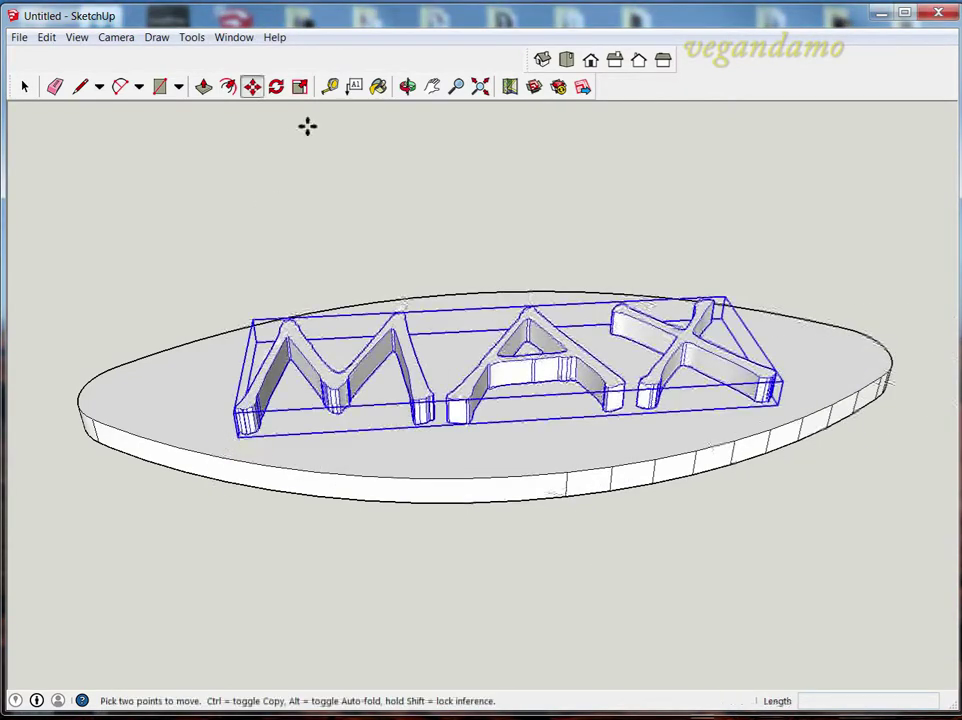
pyautogui.click(566, 60)
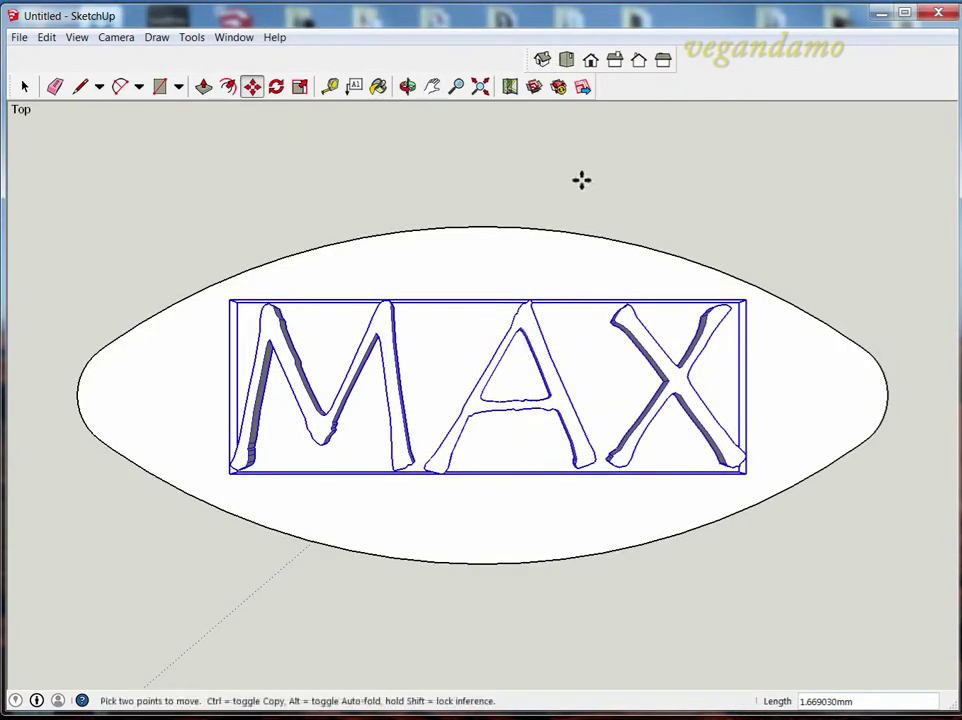
pyautogui.press('space')
pyautogui.click(165, 183)
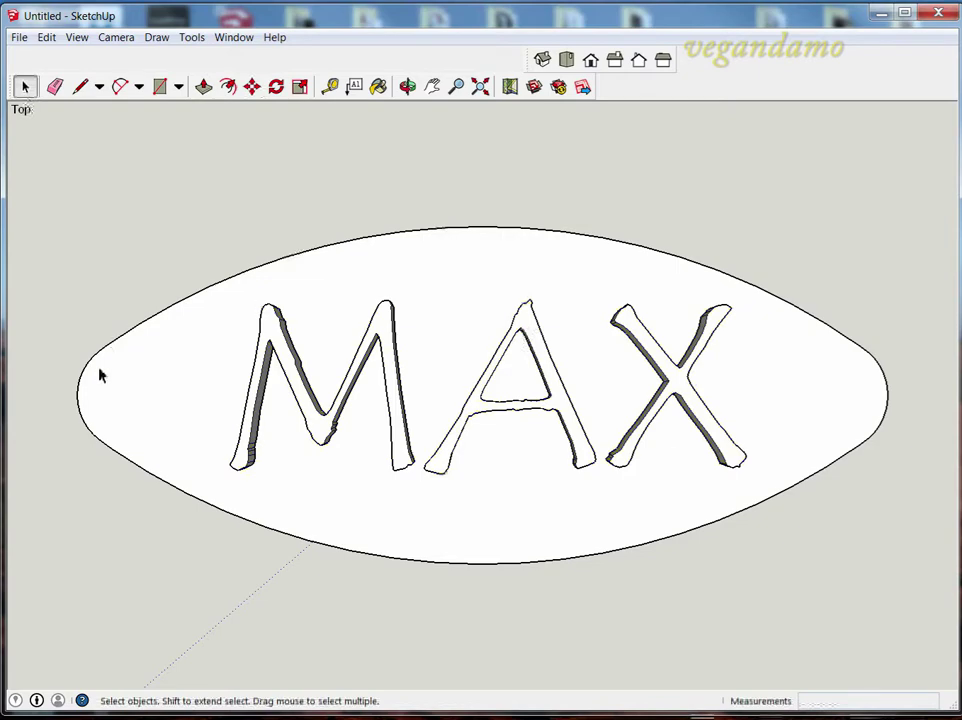
# - Place 3 mm guide points inside the slab's top, bottom and right-tip edges
pyautogui.click(329, 86)
pyautogui.click(78, 396)
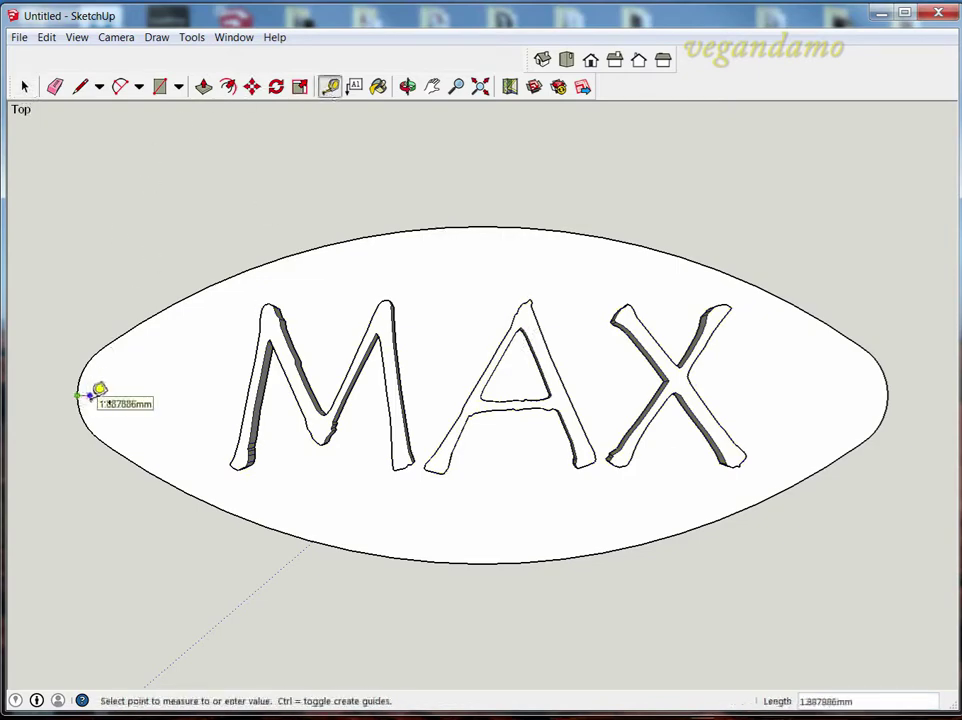
pyautogui.click(490, 229)
pyautogui.write('3')
pyautogui.press('Return')
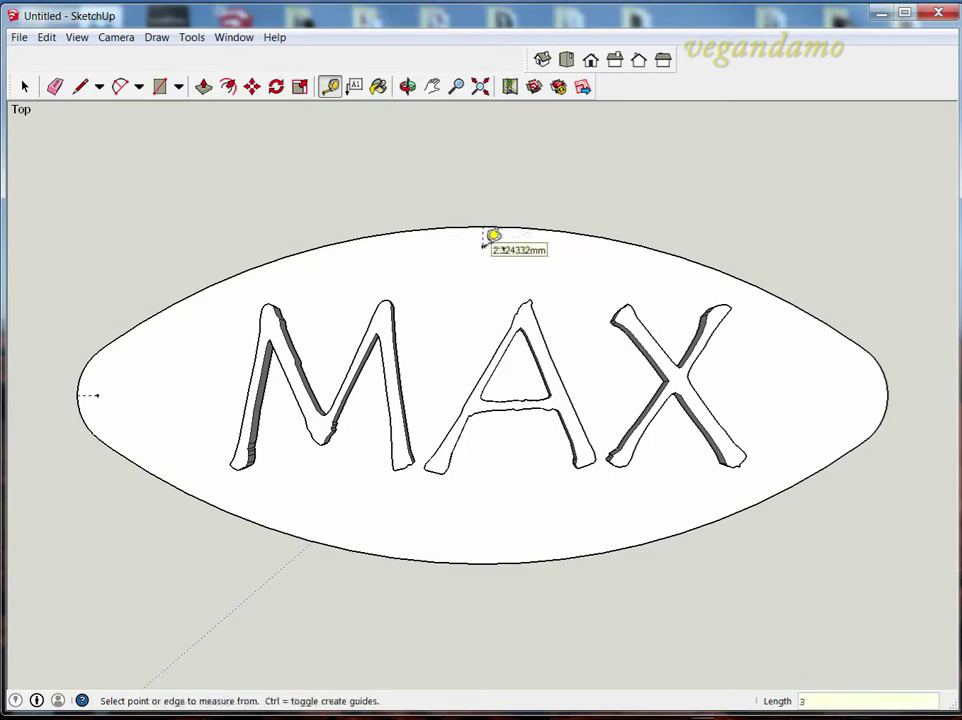
pyautogui.click(485, 564)
pyautogui.click(886, 396)
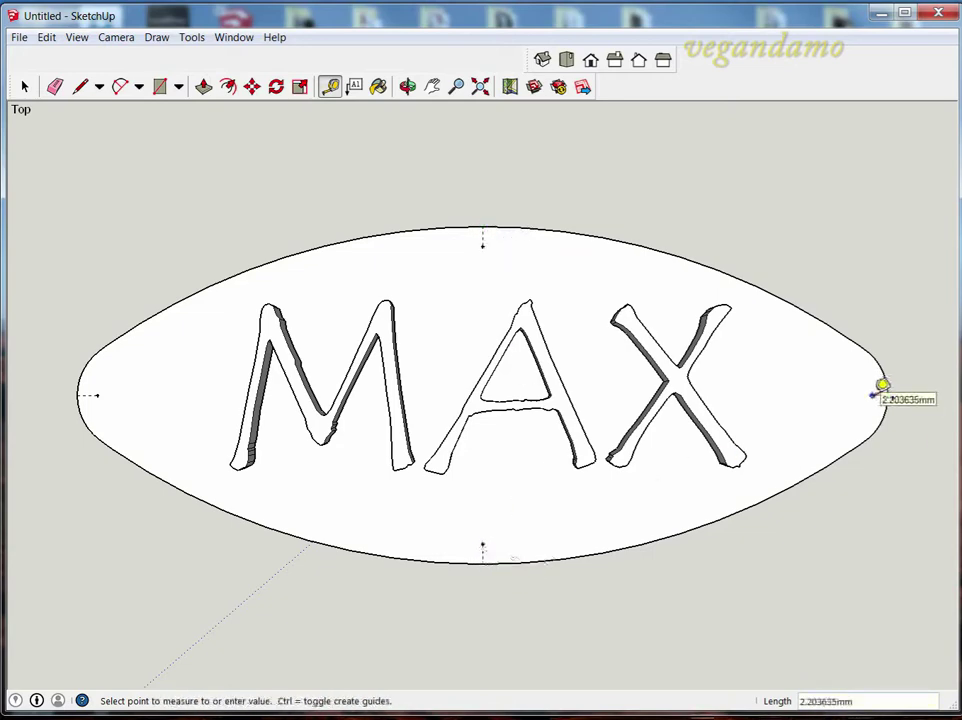
pyautogui.click(870, 352)
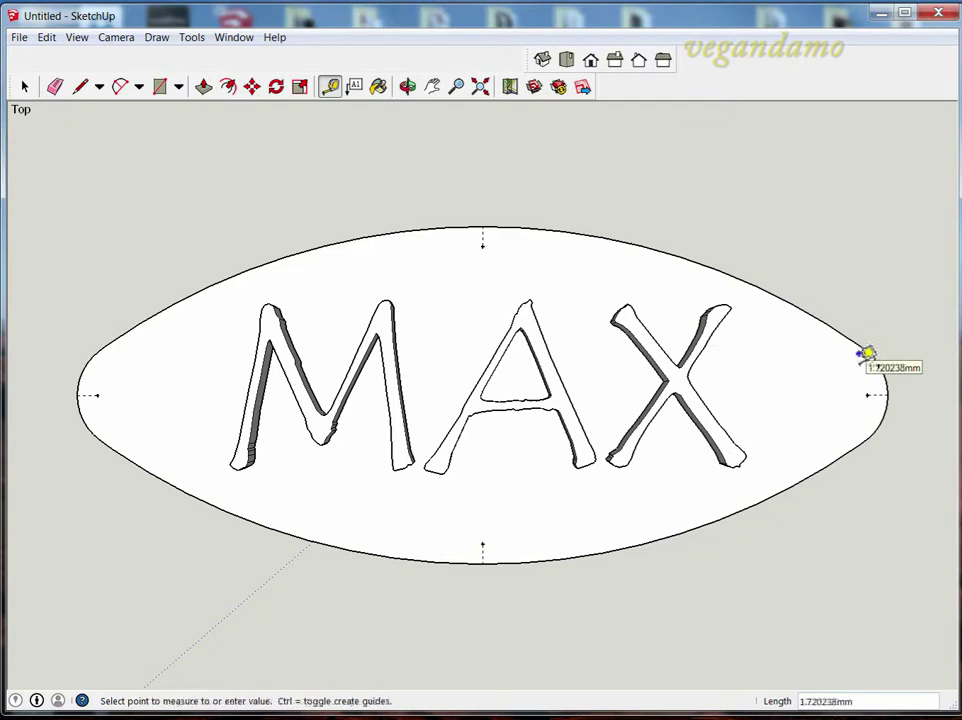
pyautogui.click(862, 355)
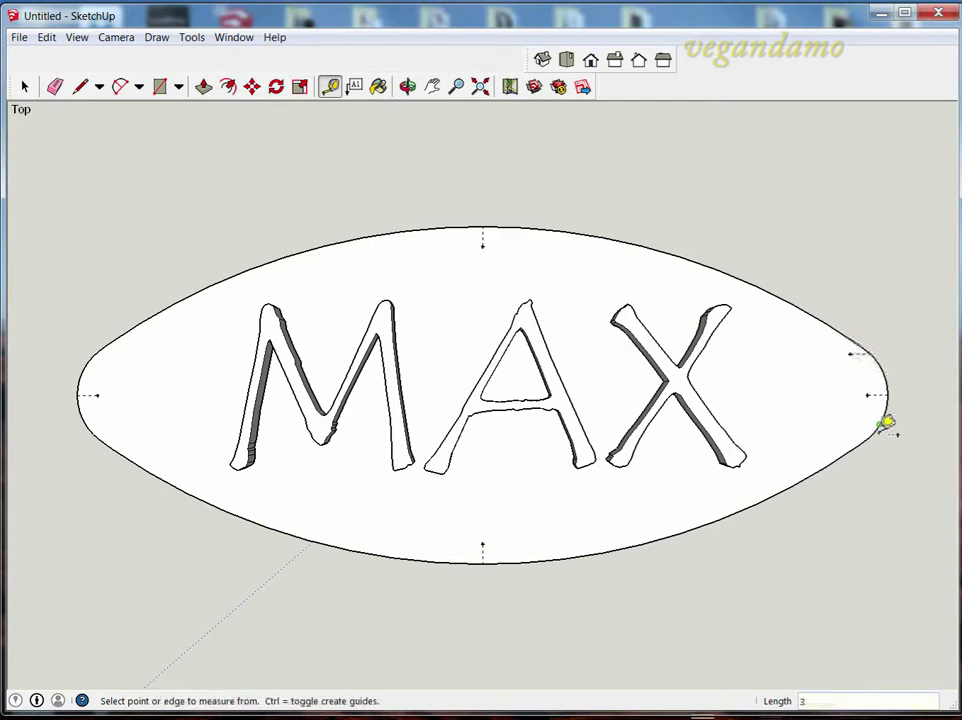
pyautogui.click(884, 427)
pyautogui.click(862, 428)
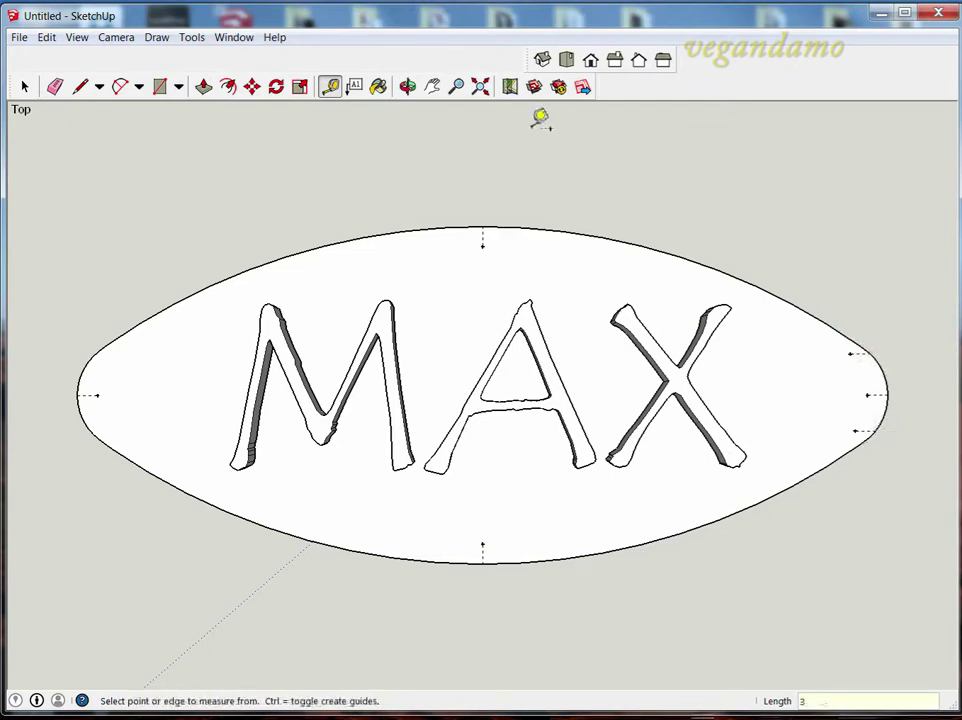
# - Attempt an inner arc toward the right tip, then erase the stray marks
pyautogui.press('a')
pyautogui.click(482, 245)
pyautogui.click(866, 395)
pyautogui.press('Escape')
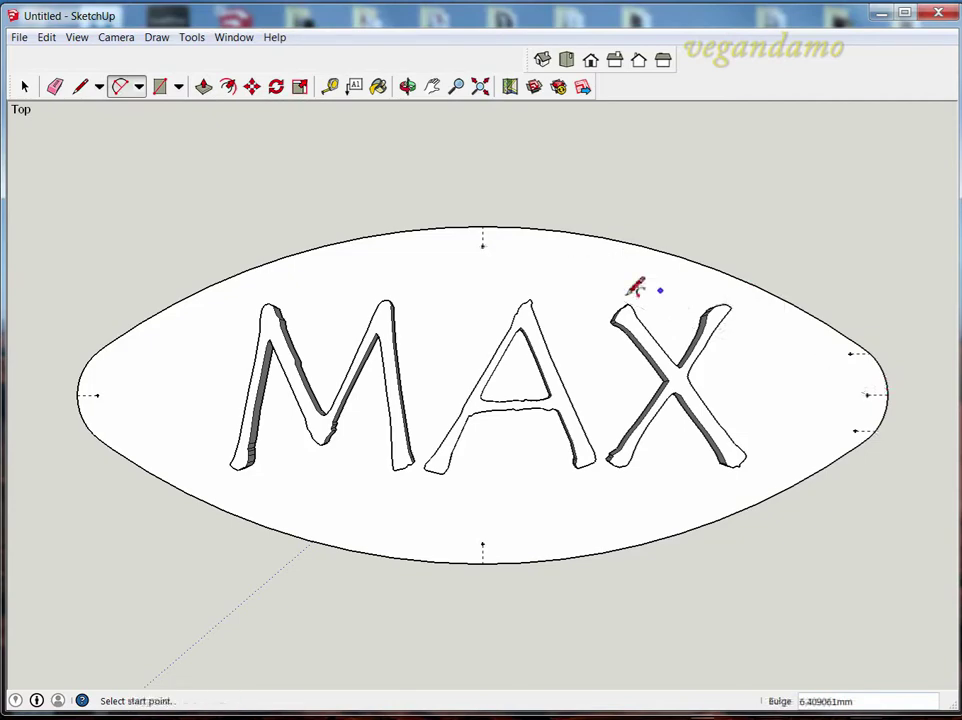
pyautogui.click(482, 245)
pyautogui.click(850, 353)
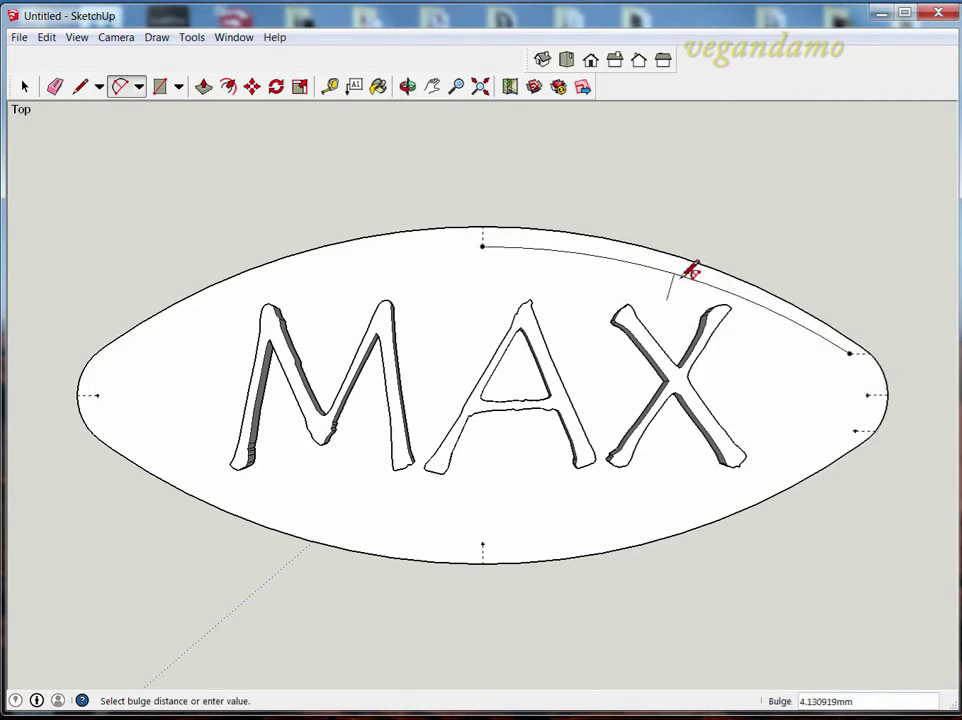
pyautogui.click(54, 86)
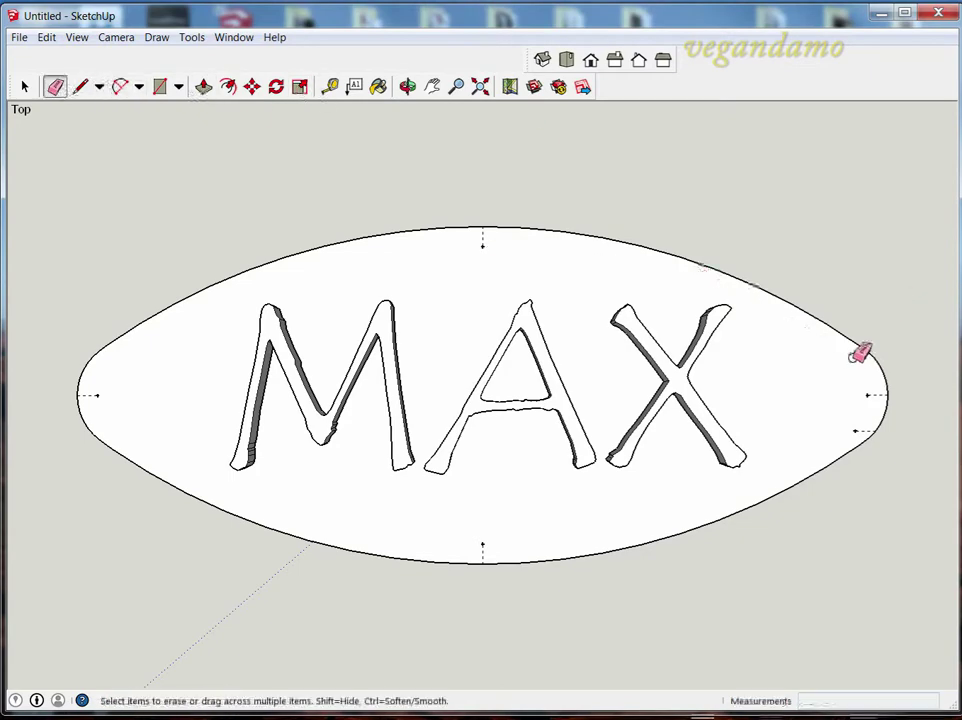
pyautogui.moveTo(859, 350); pyautogui.dragTo(870, 429)
# - Redo the 3 mm guide points inside the right tip
pyautogui.click(330, 86)
pyautogui.scroll(3, 865, 330)
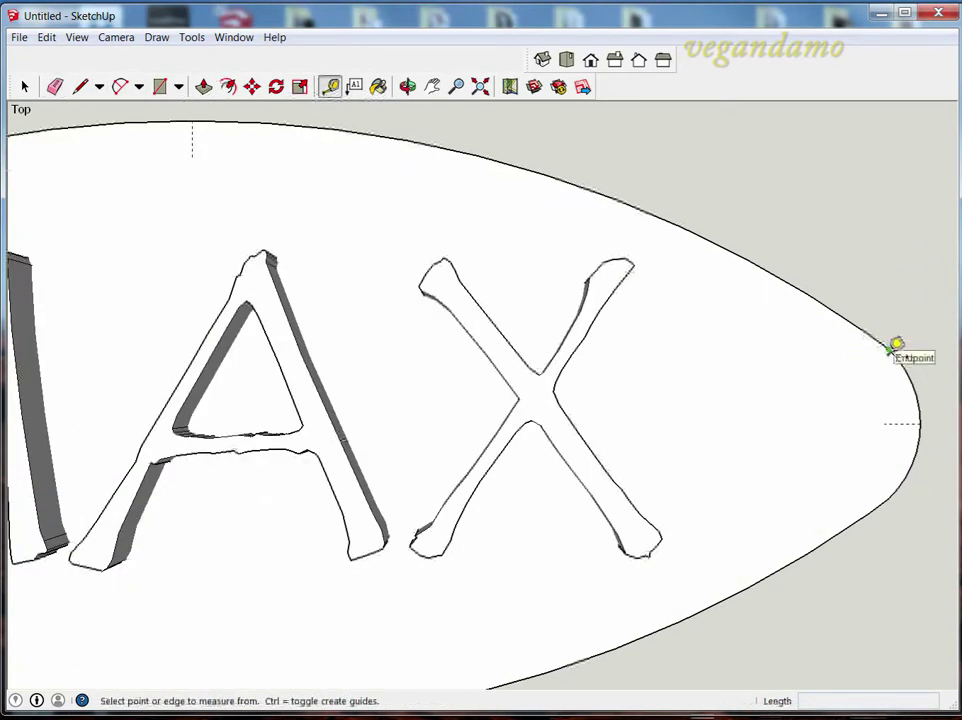
pyautogui.click(888, 349)
pyautogui.write('3')
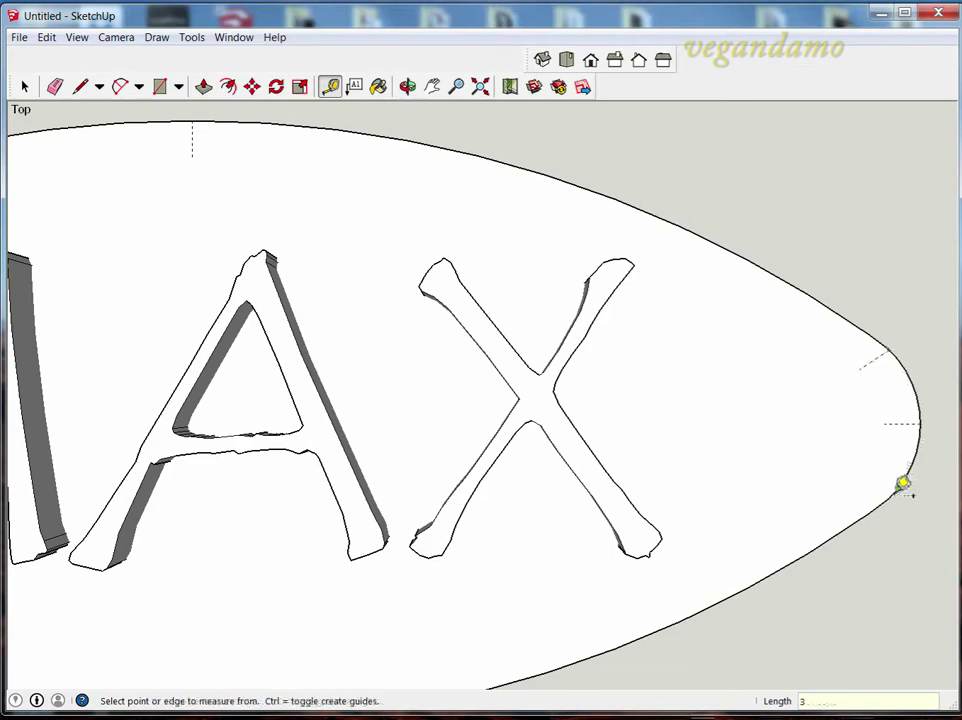
pyautogui.click(903, 489)
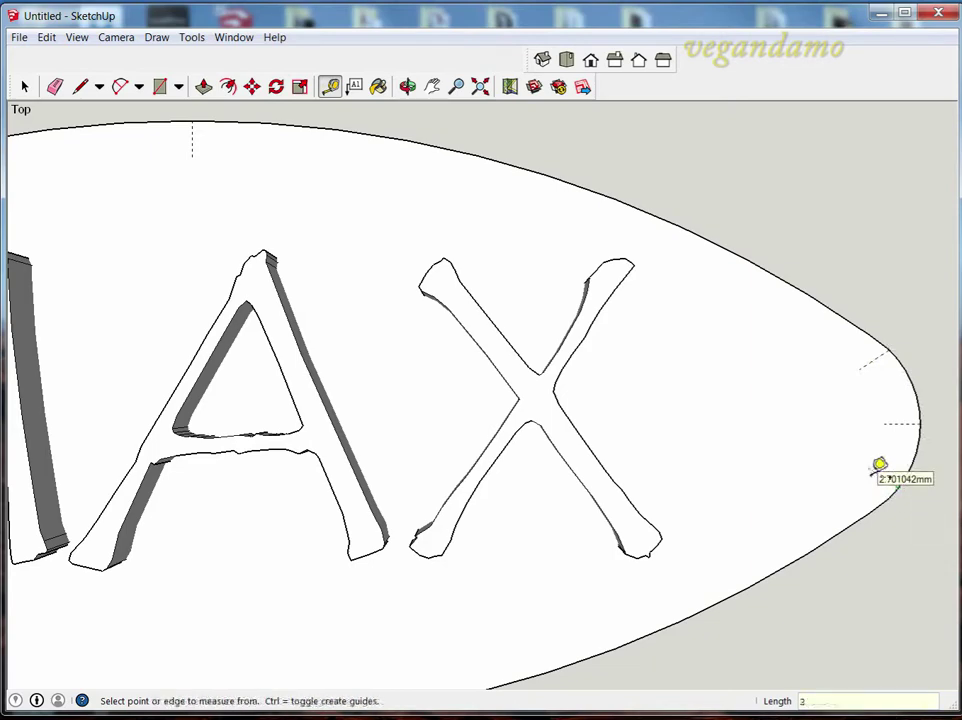
# - Draw the upper and lower inner arcs and round the rim outline at the right tip
pyautogui.click(118, 86)
pyautogui.click(192, 156)
pyautogui.click(858, 369)
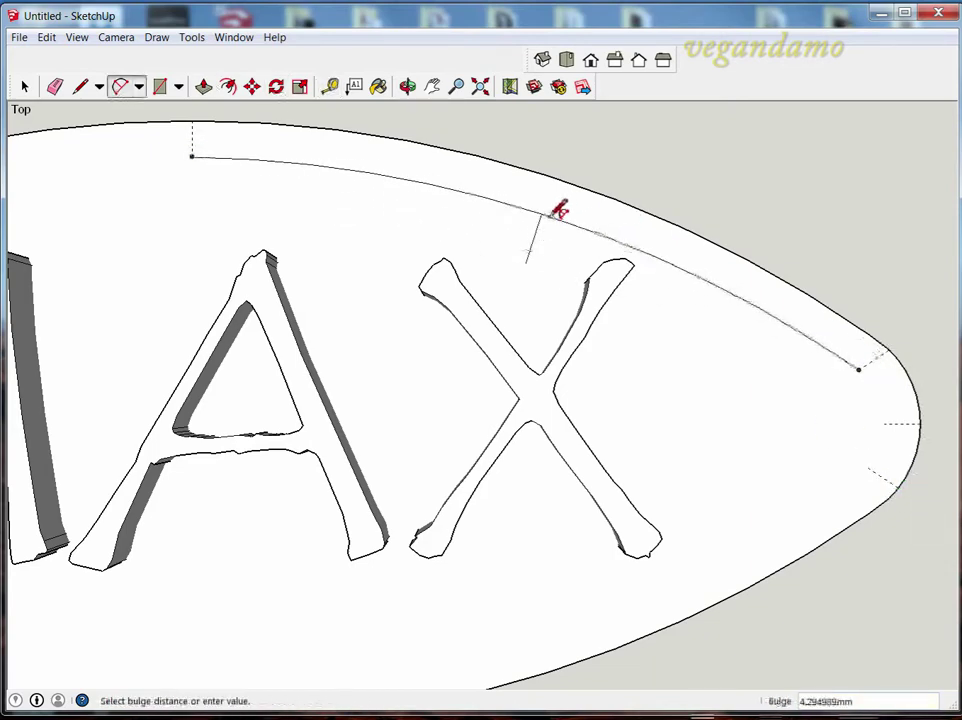
pyautogui.click(564, 211)
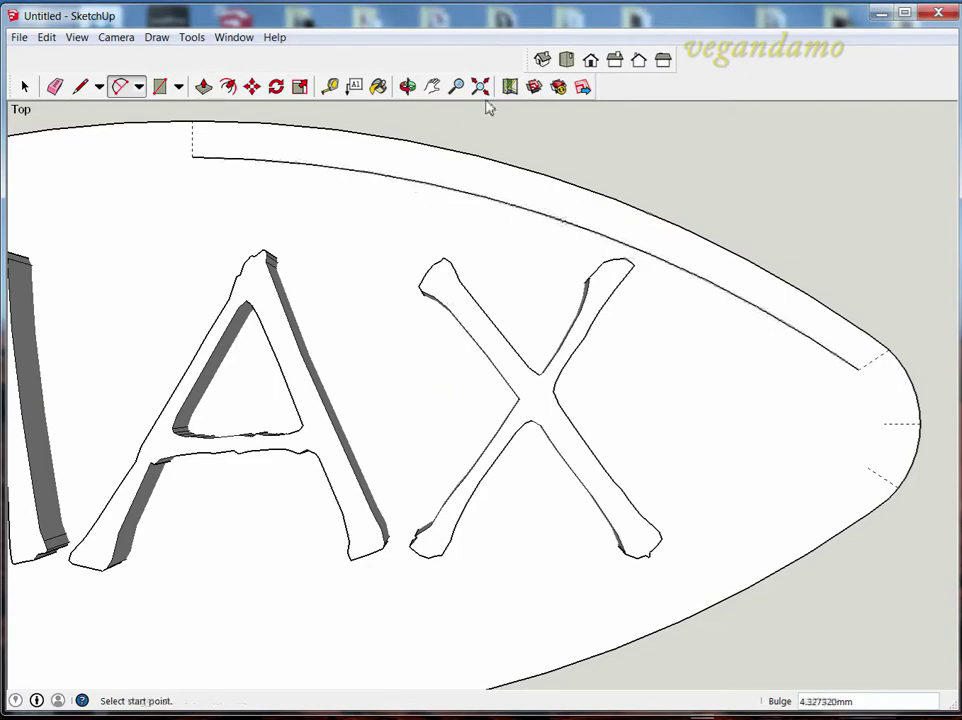
pyautogui.keyDown('shift'); pyautogui.moveTo(307, 229); pyautogui.dragTo(322, 172, button='middle'); pyautogui.keyUp('shift')
pyautogui.click(203, 636)
pyautogui.click(878, 413)
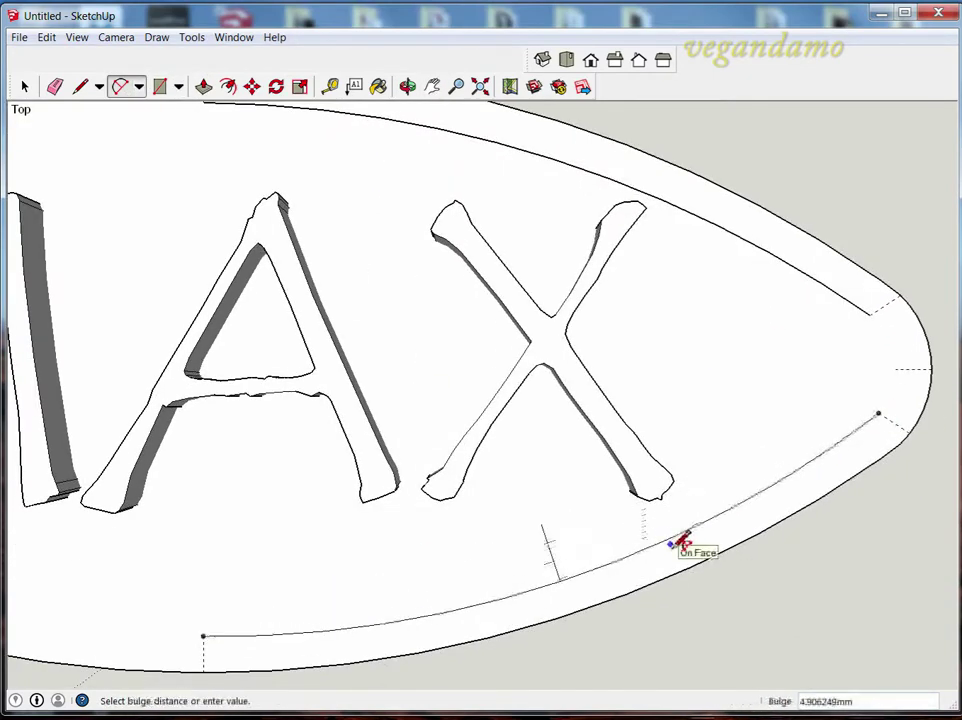
pyautogui.click(683, 543)
pyautogui.click(874, 312)
pyautogui.click(880, 413)
pyautogui.click(899, 369)
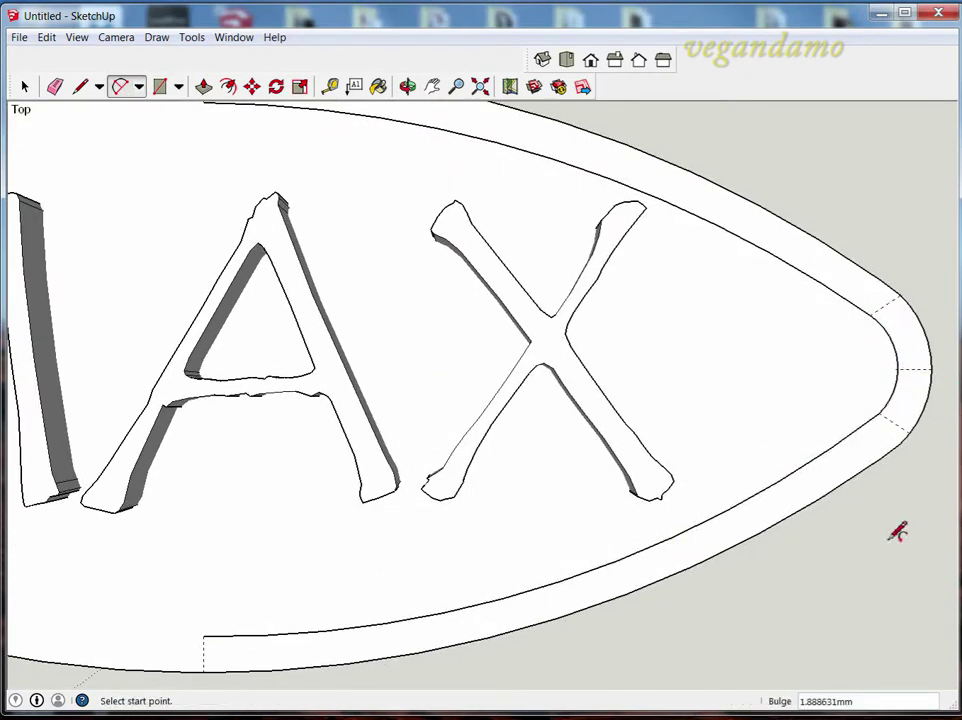
# - Set 3 mm guide points inside the left tip's upper and lower edges
pyautogui.keyDown('shift'); pyautogui.moveTo(102, 422); pyautogui.dragTo(787, 447, button='middle'); pyautogui.keyUp('shift')
pyautogui.press('t')
pyautogui.click(172, 322)
pyautogui.click(170, 455)
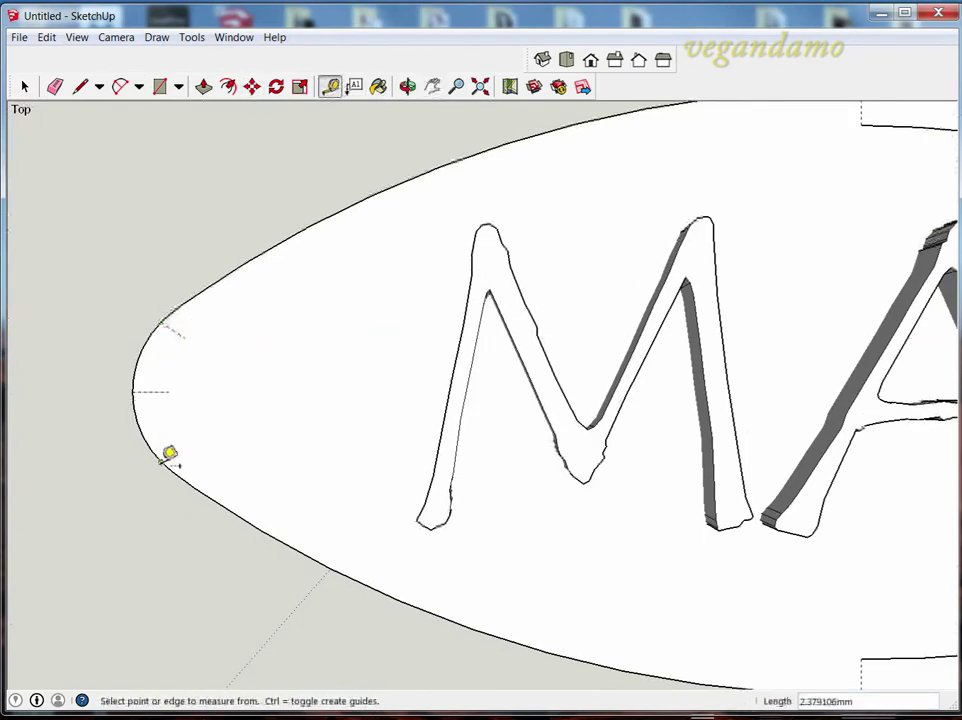
pyautogui.click(163, 460)
pyautogui.click(188, 440)
# - Draw the upper, lower and tip arcs closing the inner rim at the left end
pyautogui.press('a')
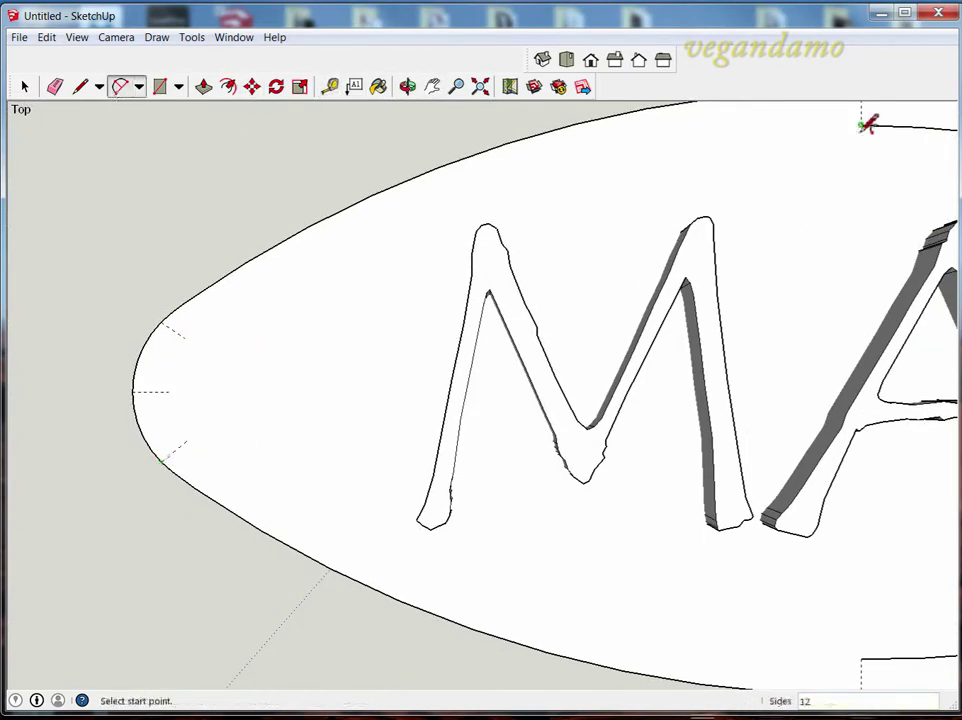
pyautogui.click(862, 125)
pyautogui.click(185, 336)
pyautogui.click(462, 181)
pyautogui.click(861, 659)
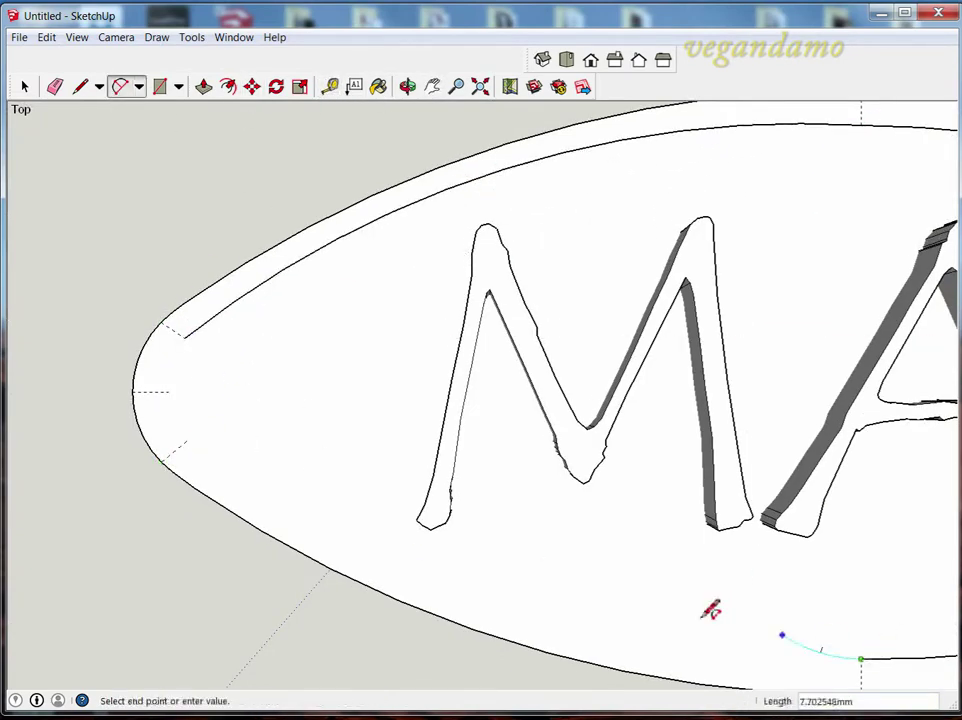
pyautogui.click(190, 440)
pyautogui.click(451, 574)
pyautogui.click(189, 440)
pyautogui.click(185, 338)
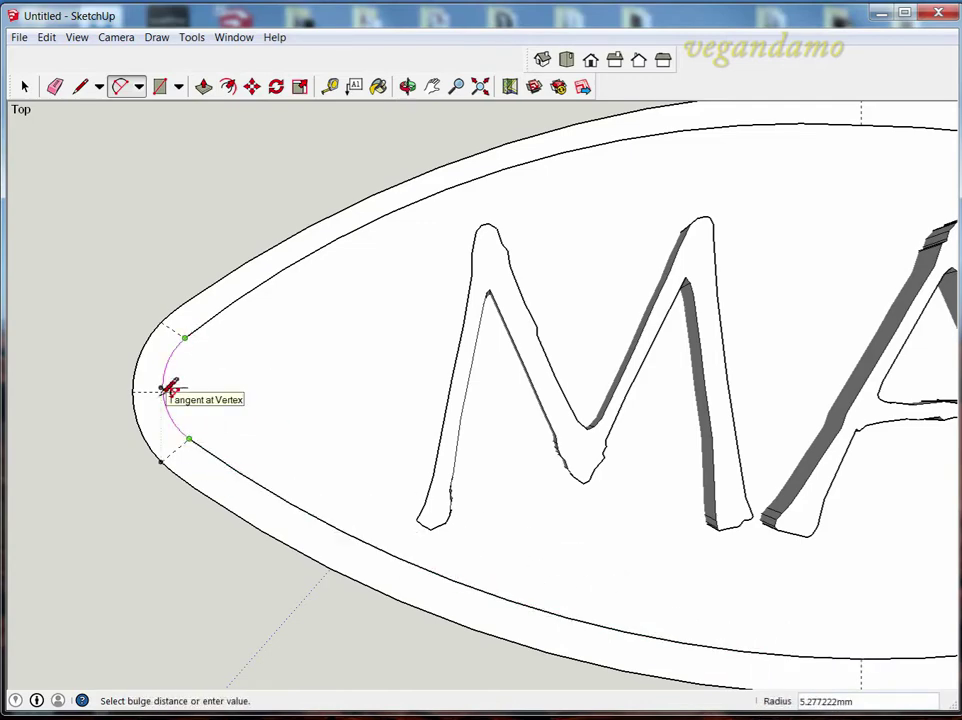
pyautogui.click(168, 390)
pyautogui.press('e')
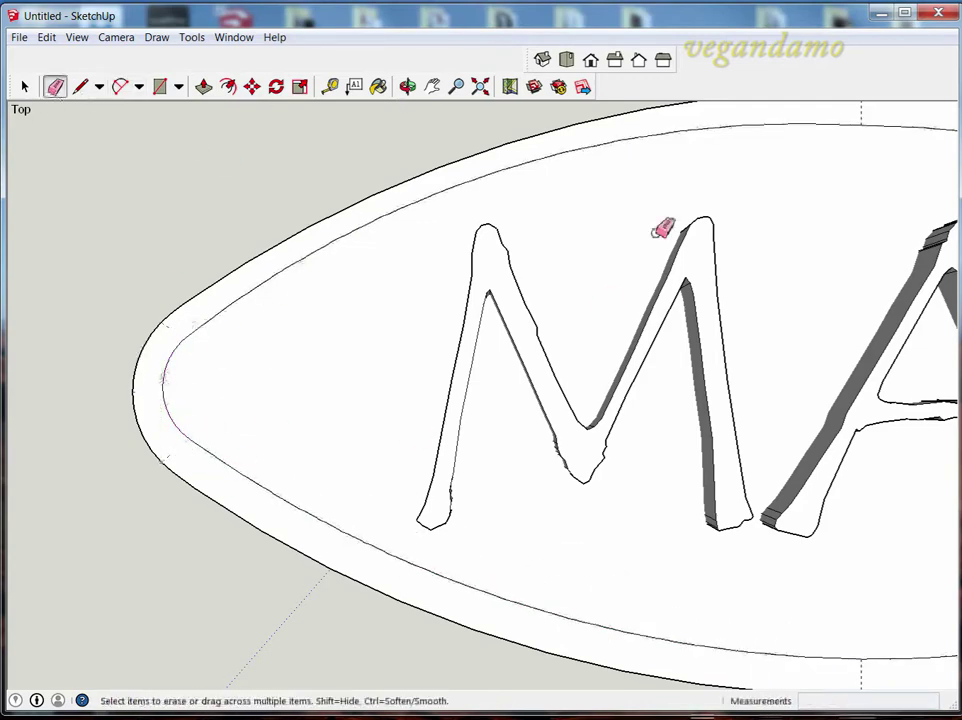
pyautogui.press('h')
pyautogui.moveTo(662, 229)
pyautogui.mouseDown()
pyautogui.moveTo(640, 326)
pyautogui.moveTo(350, 165)
pyautogui.mouseUp()
pyautogui.moveTo(273, 121); pyautogui.dragTo(568, 93)
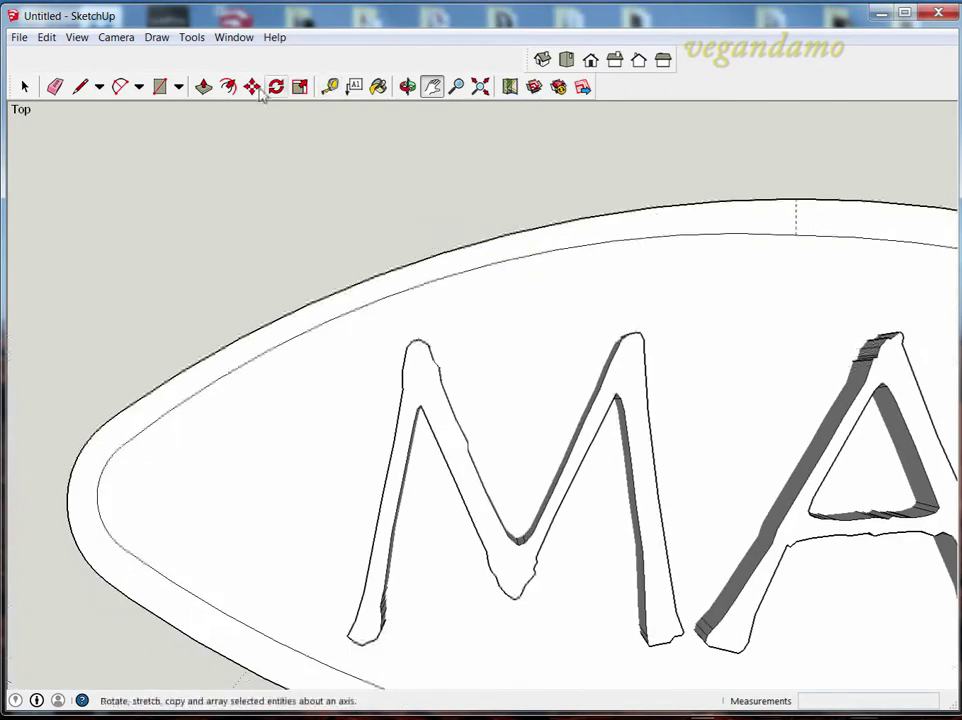
pyautogui.click(252, 86)
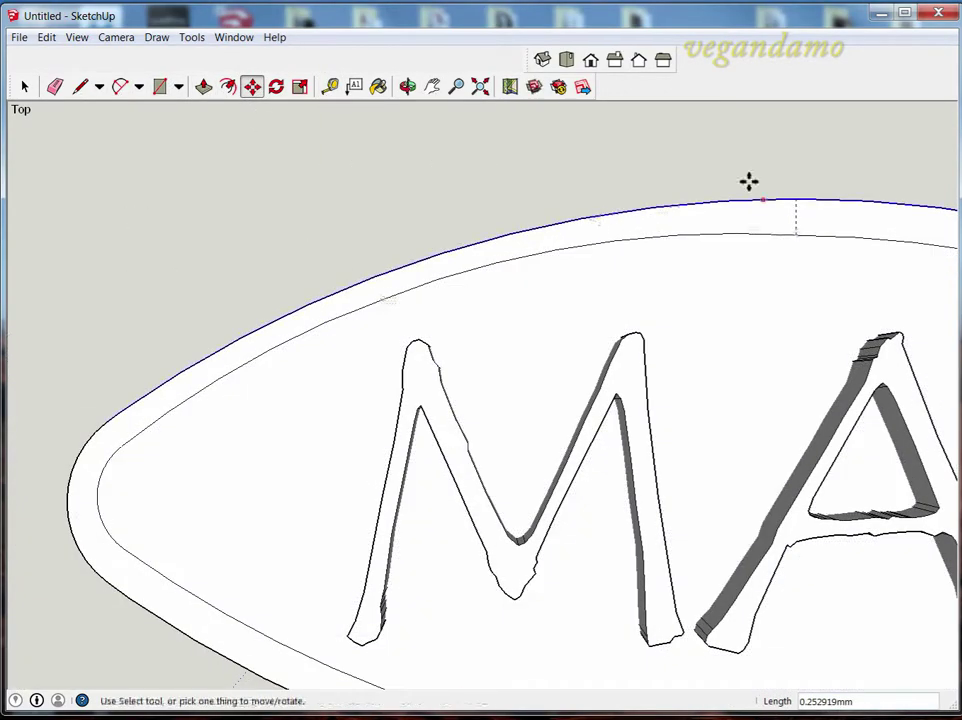
pyautogui.press('e')
pyautogui.click(390, 298)
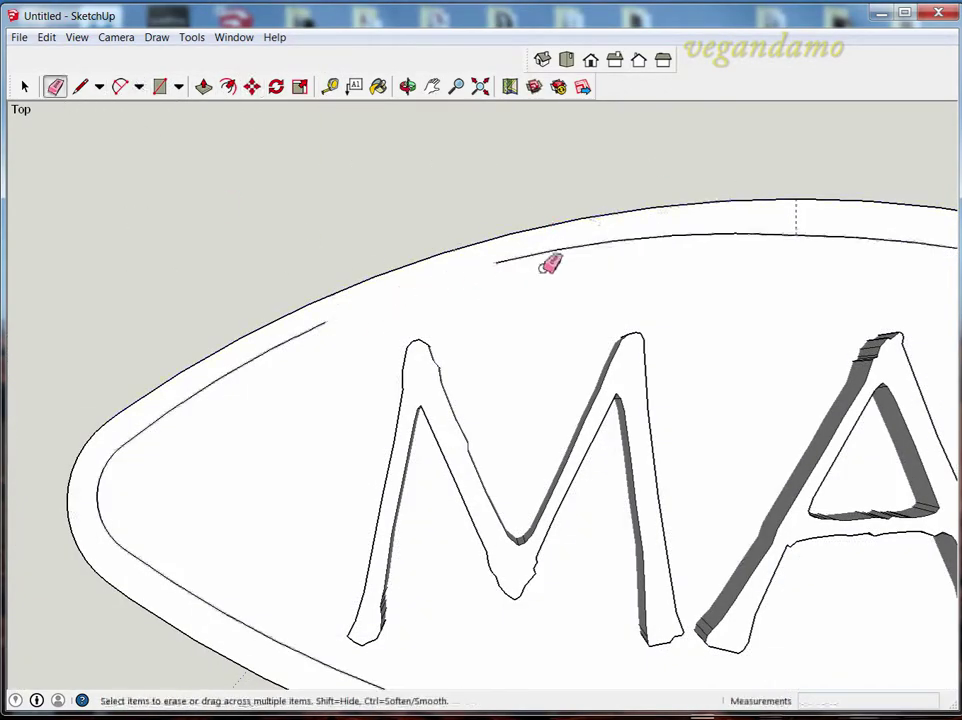
pyautogui.moveTo(550, 264); pyautogui.dragTo(658, 236)
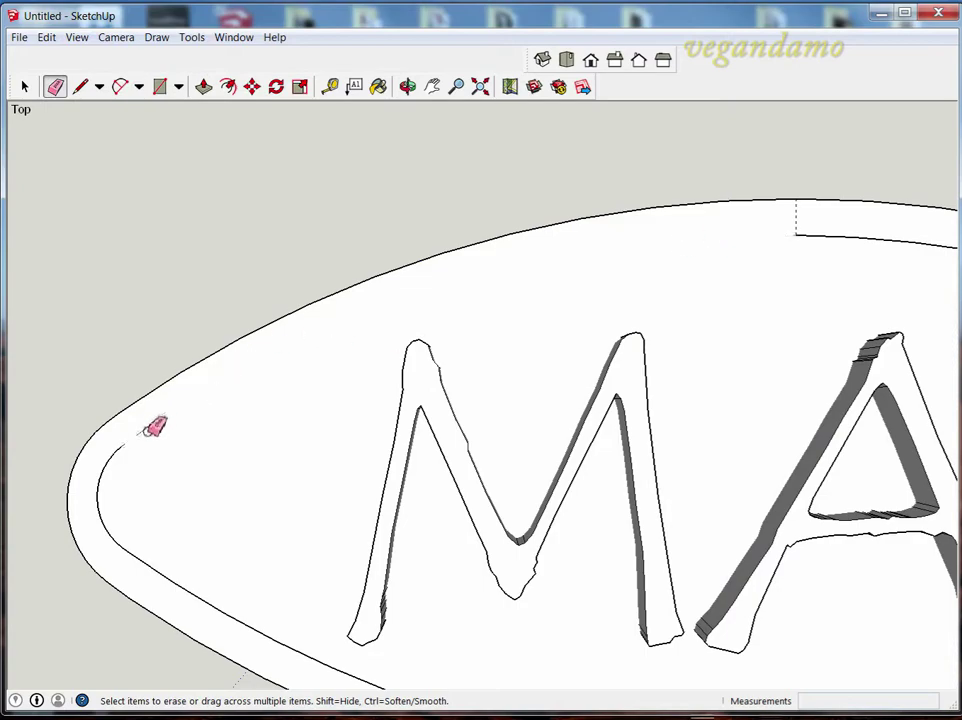
pyautogui.press('a')
pyautogui.click(796, 234)
pyautogui.click(122, 444)
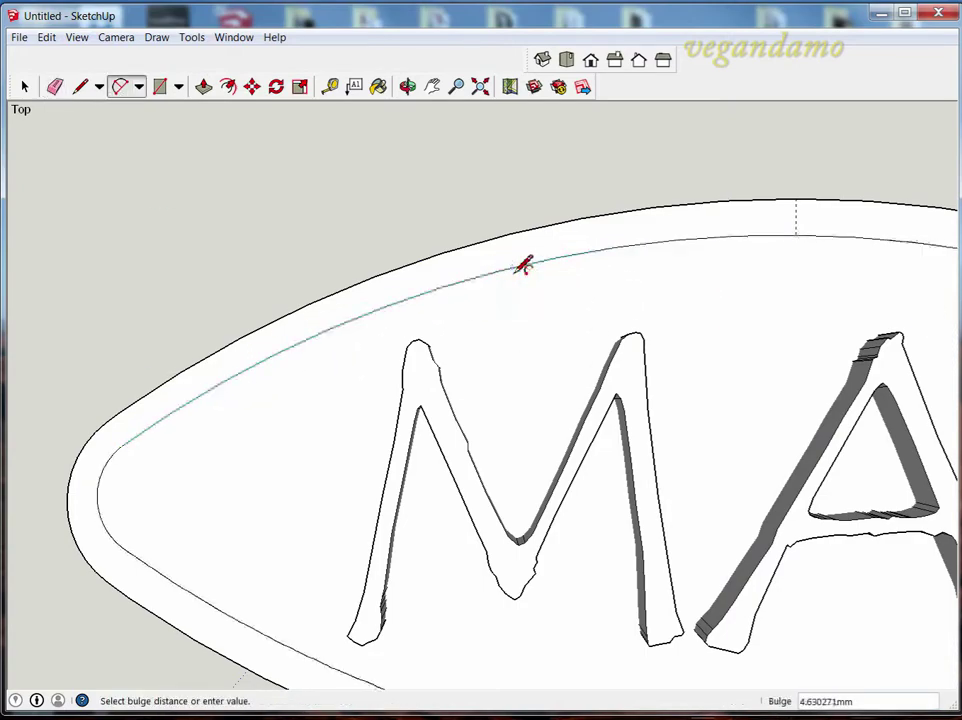
pyautogui.click(523, 265)
pyautogui.scroll(-3, 633, 240)
pyautogui.press('h')
pyautogui.scroll(3, 702, 455)
pyautogui.press('e')
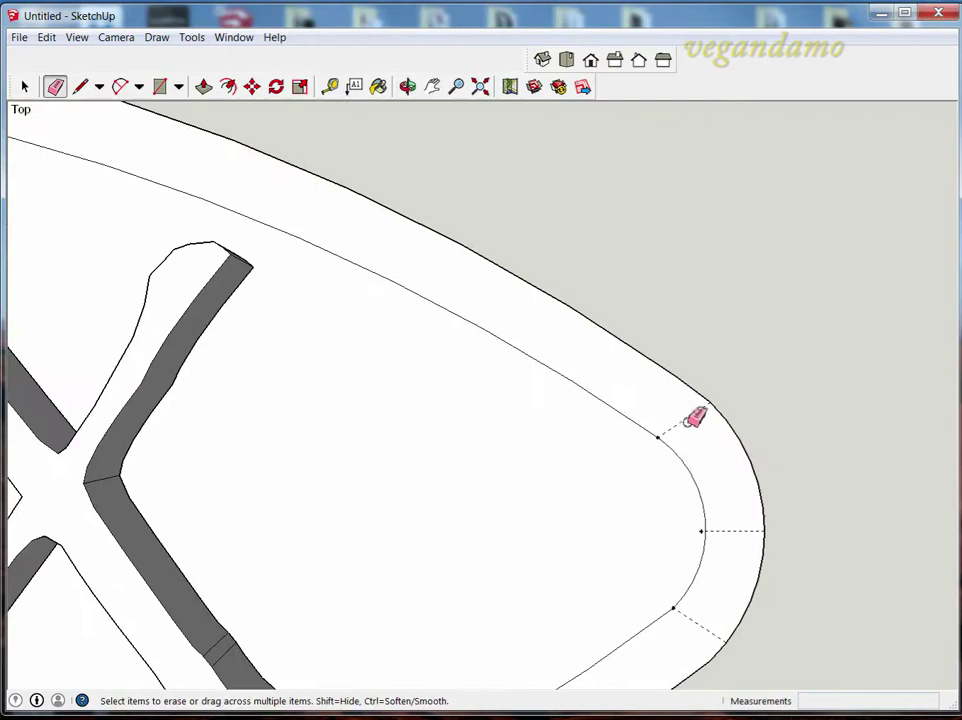
pyautogui.scroll(-3, 447, 125)
pyautogui.scroll(5, 294, 225)
pyautogui.scroll(2, 311, 193)
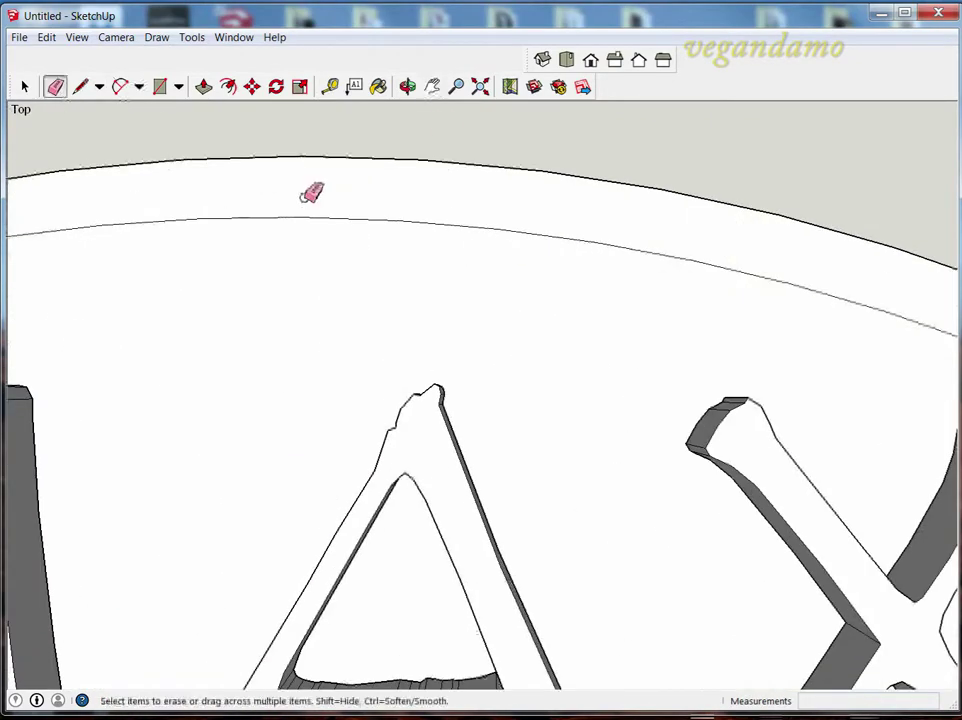
pyautogui.keyDown('shift'); pyautogui.moveTo(311, 193); pyautogui.dragTo(60, 101, button='middle'); pyautogui.keyUp('shift')
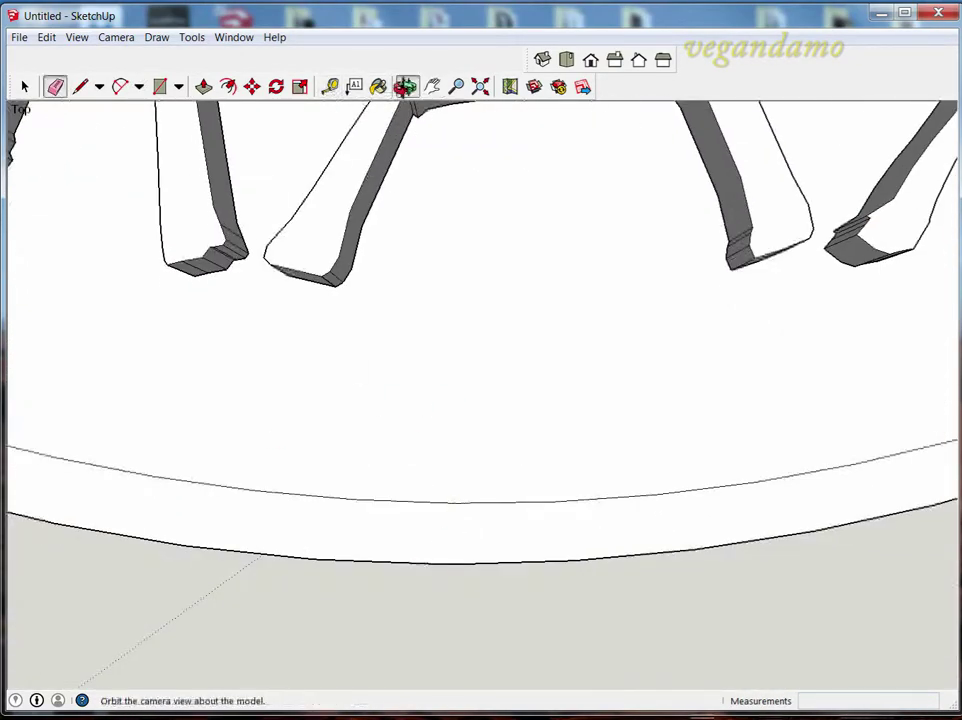
# - Push/Pull the rim face up 4 mm
pyautogui.click(404, 86)
pyautogui.moveTo(412, 110); pyautogui.dragTo(453, 343)
pyautogui.scroll(-5, 452, 143)
pyautogui.scroll(-1, 453, 343)
pyautogui.write('p')
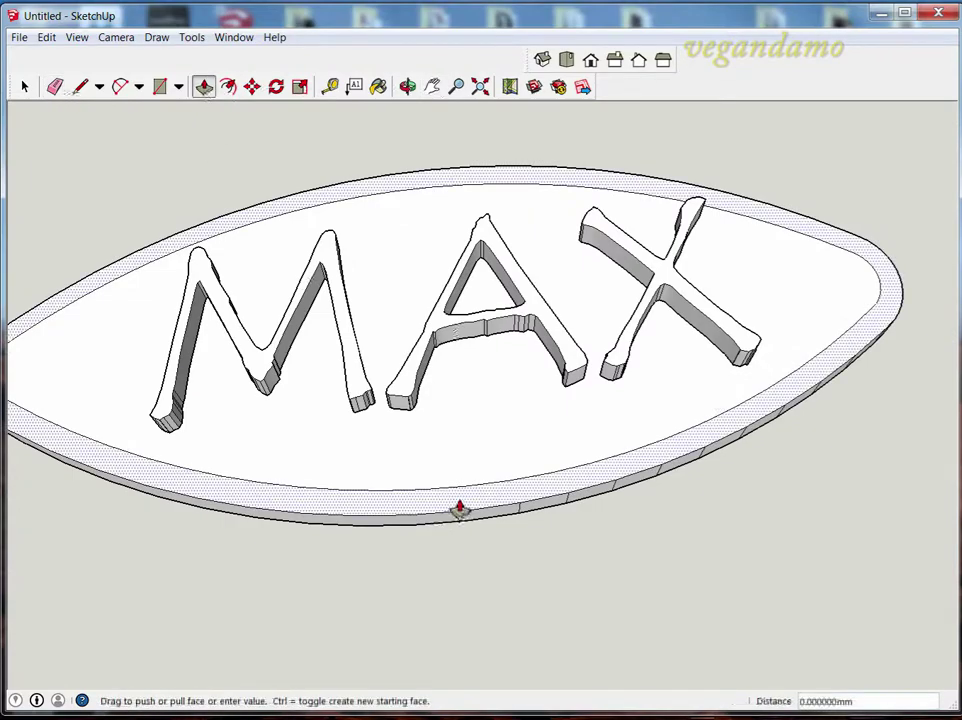
pyautogui.write('4')
pyautogui.press('Return')
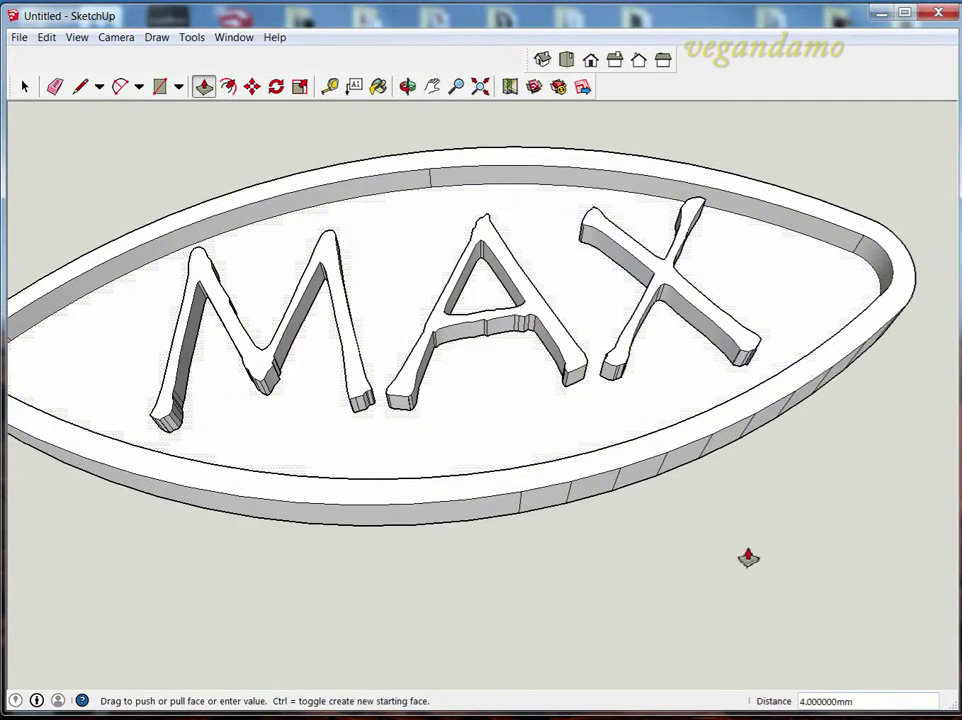
# - Push the face a further 1 mm and orbit to an angled overview
pyautogui.click(509, 482)
pyautogui.write('1')
pyautogui.press('Return')
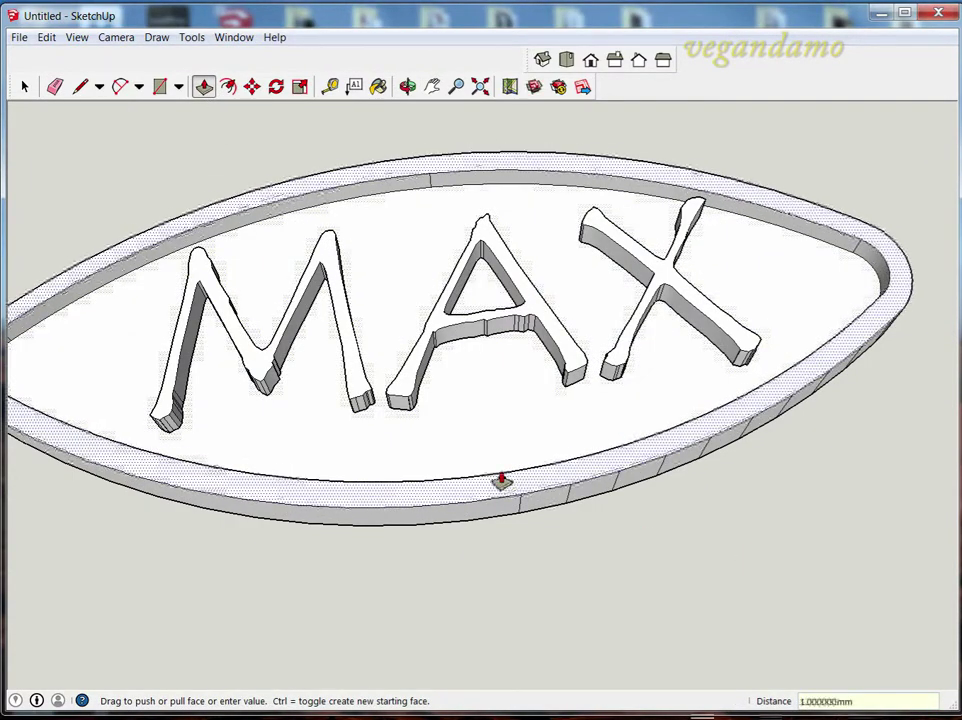
pyautogui.press('q')
pyautogui.press('o')
pyautogui.moveTo(193, 173); pyautogui.dragTo(352, 345)
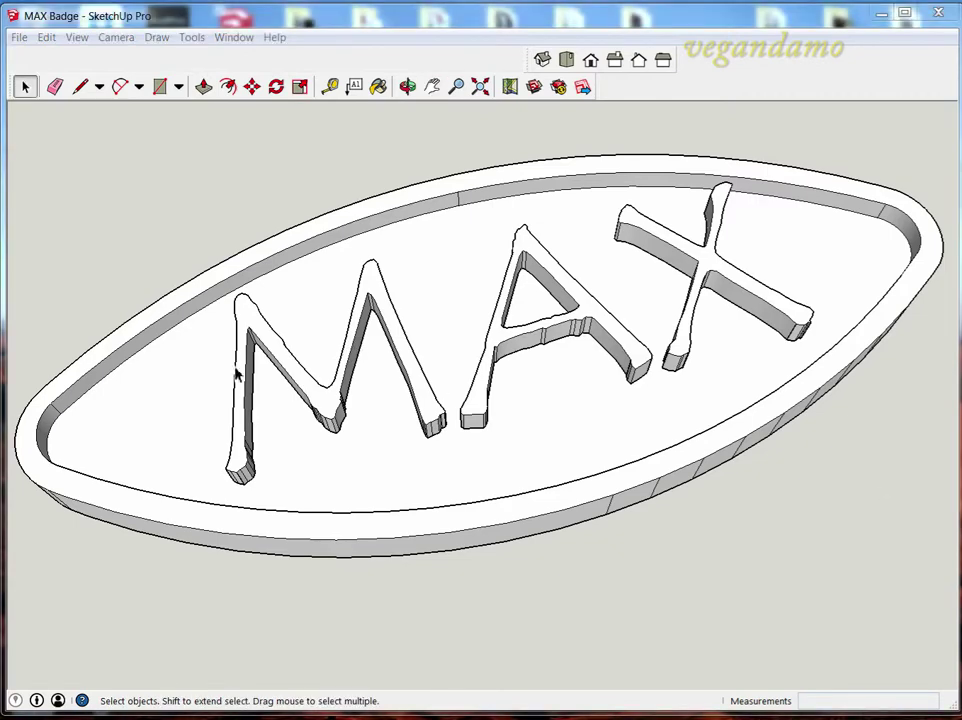
# - Export 'MAX Badge' as a binary STL in millimetres and switch to MakerBot Desktop
pyautogui.click(19, 37)
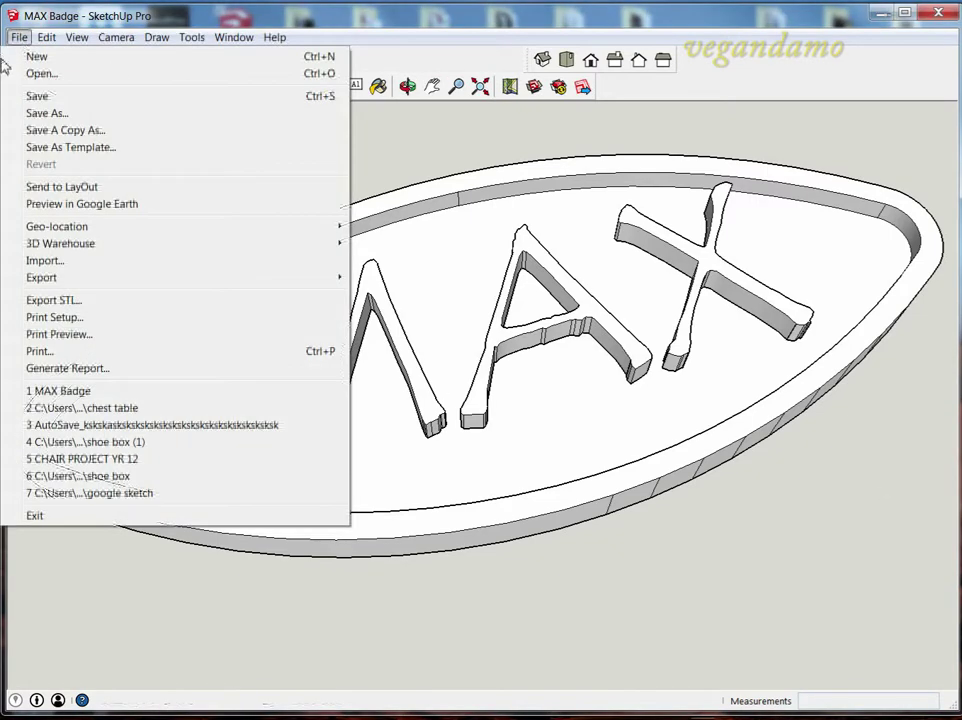
pyautogui.click(68, 302)
pyautogui.click(475, 232)
pyautogui.click(475, 254)
pyautogui.click(398, 285)
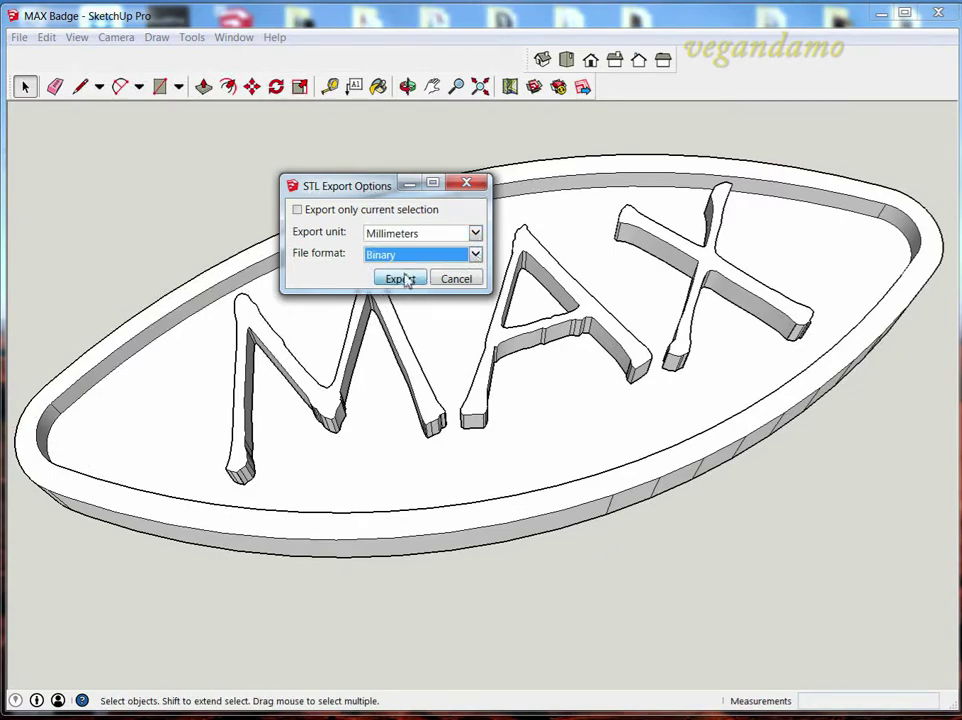
pyautogui.click(400, 279)
pyautogui.click(758, 396)
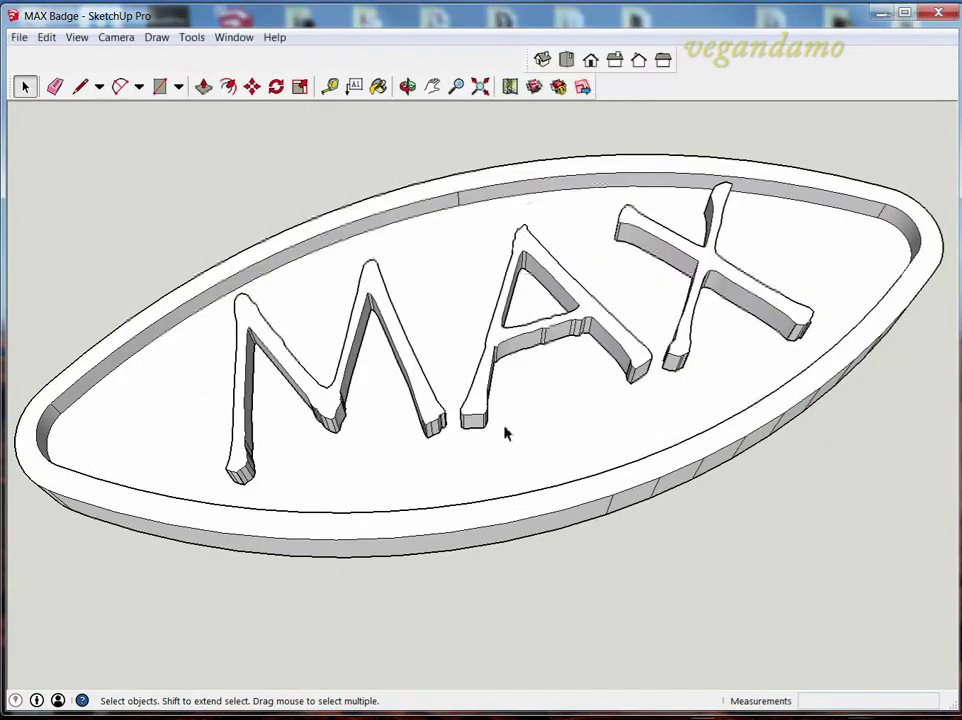
pyautogui.click(937, 14)
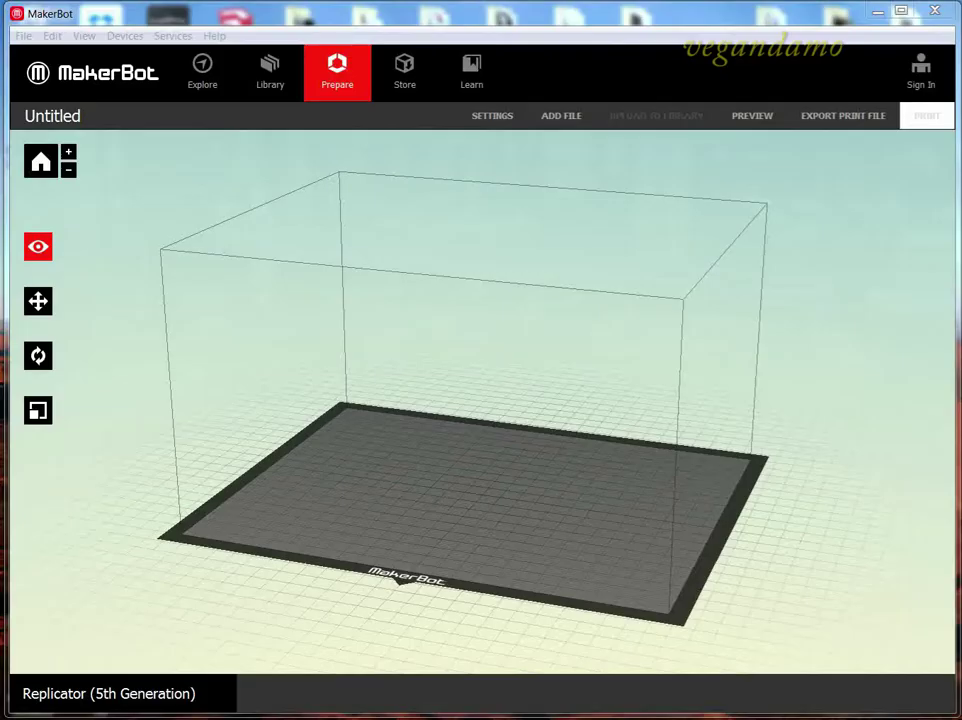
# - Import MAX Badge.stl into MakerBot Desktop and switch to the Top view
pyautogui.click(23, 36)
pyautogui.click(64, 75)
pyautogui.scroll(-3, 264, 320)
pyautogui.doubleClick(262, 334)
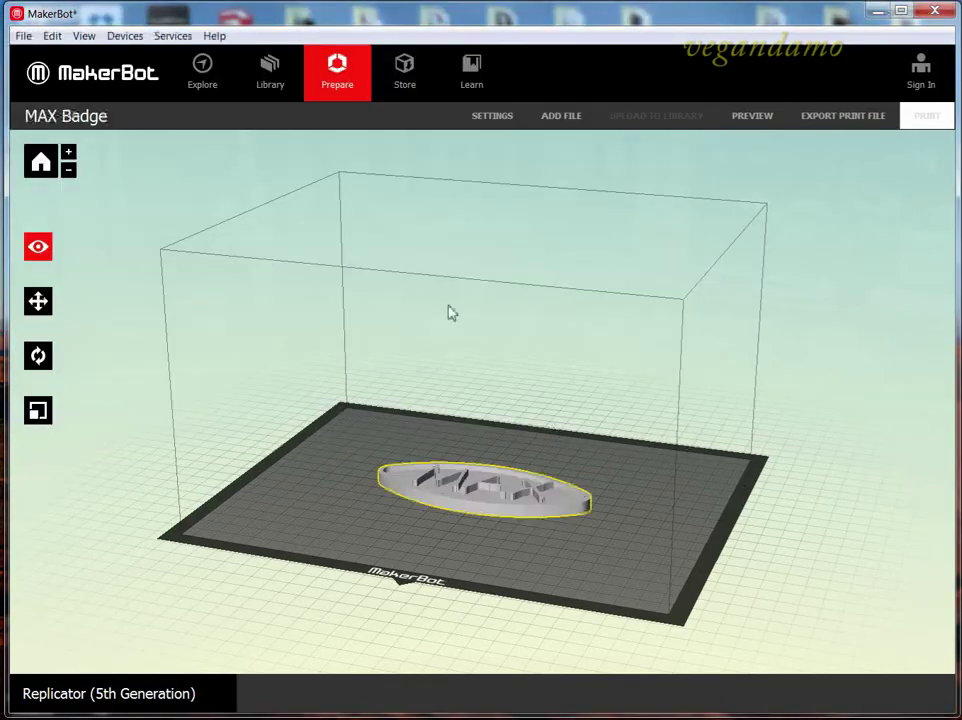
pyautogui.click(38, 246)
pyautogui.click(137, 279)
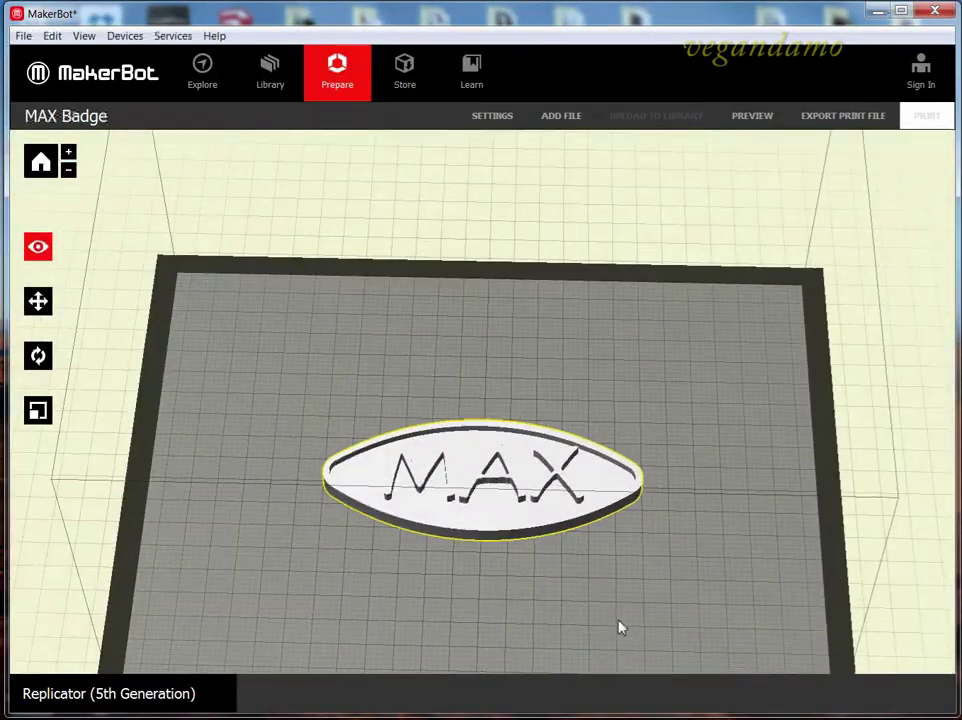
# - Paste a second badge and arrange both, one at the back and one in front
pyautogui.hotkey('ctrl', 'v')
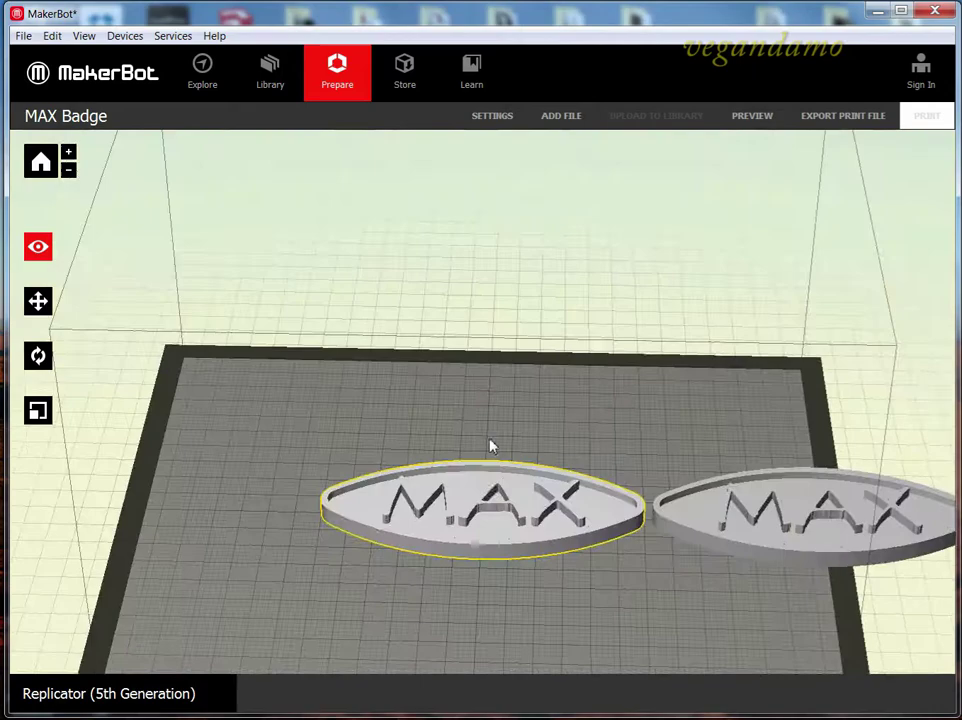
pyautogui.moveTo(490, 446); pyautogui.dragTo(330, 385)
pyautogui.moveTo(800, 540); pyautogui.dragTo(354, 572)
pyautogui.moveTo(157, 430); pyautogui.dragTo(583, 324)
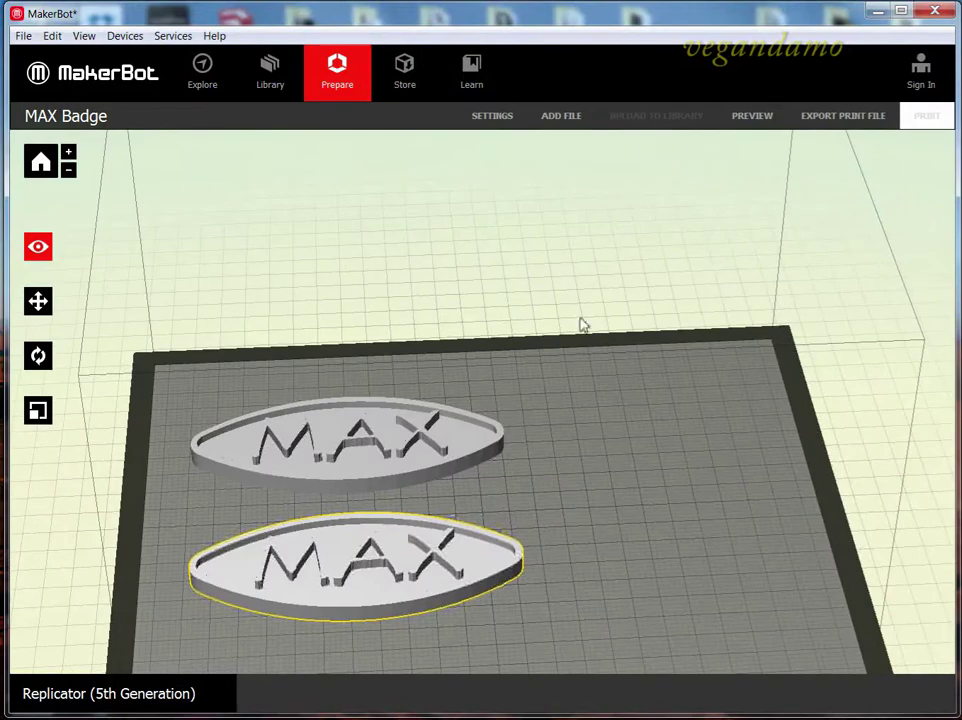
pyautogui.click(38, 304)
pyautogui.click(420, 455)
pyautogui.click(38, 304)
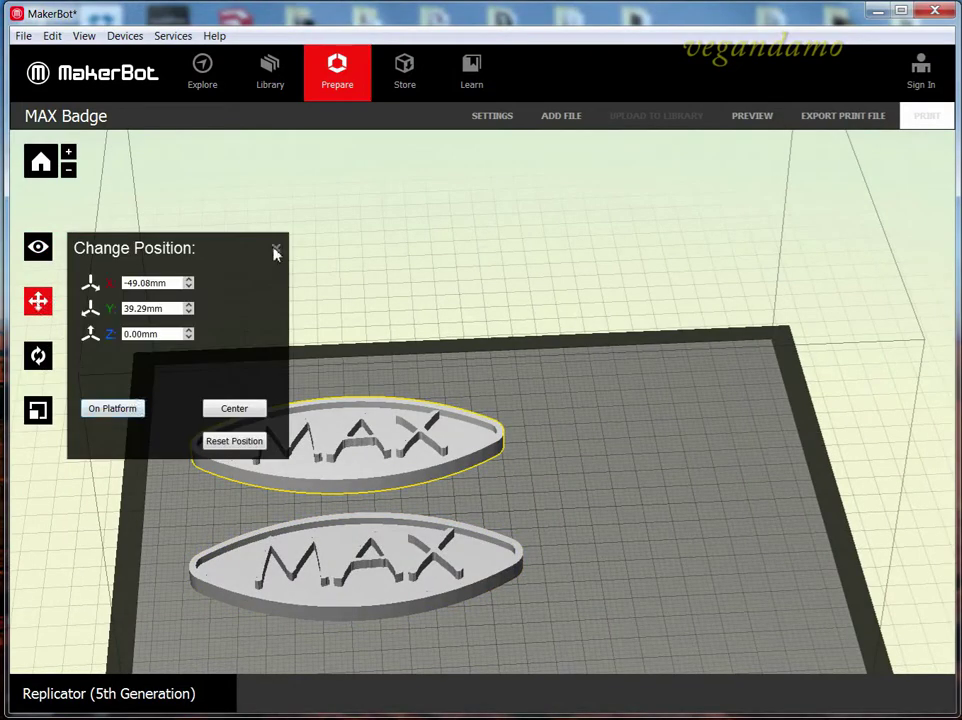
# - Export the two-badge layout as the print file MAX Badge
pyautogui.click(276, 250)
pyautogui.click(845, 116)
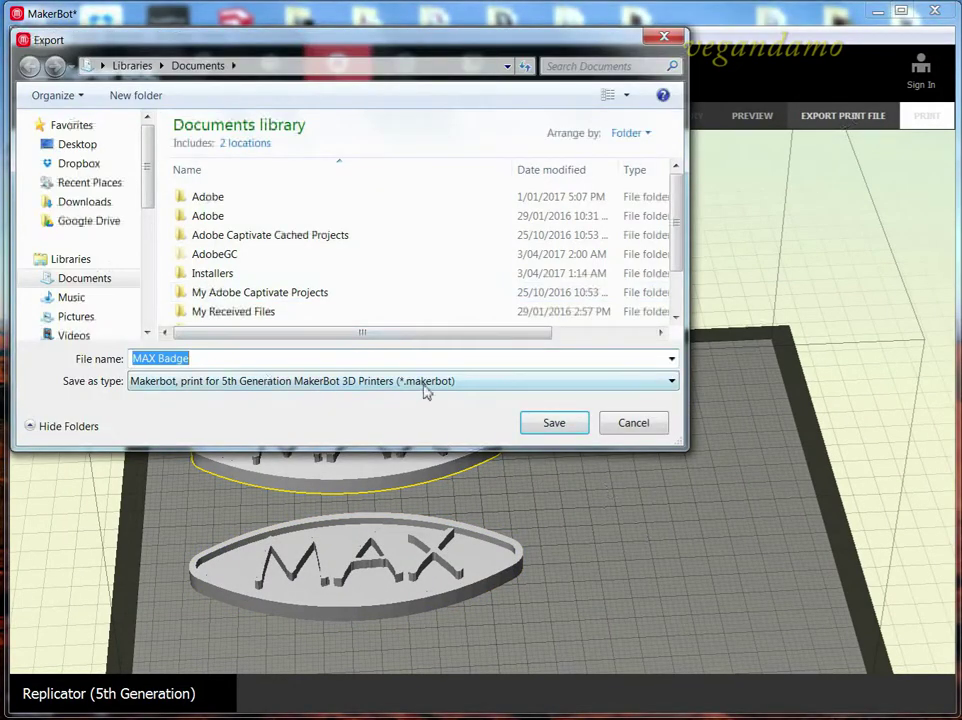
pyautogui.click(556, 423)
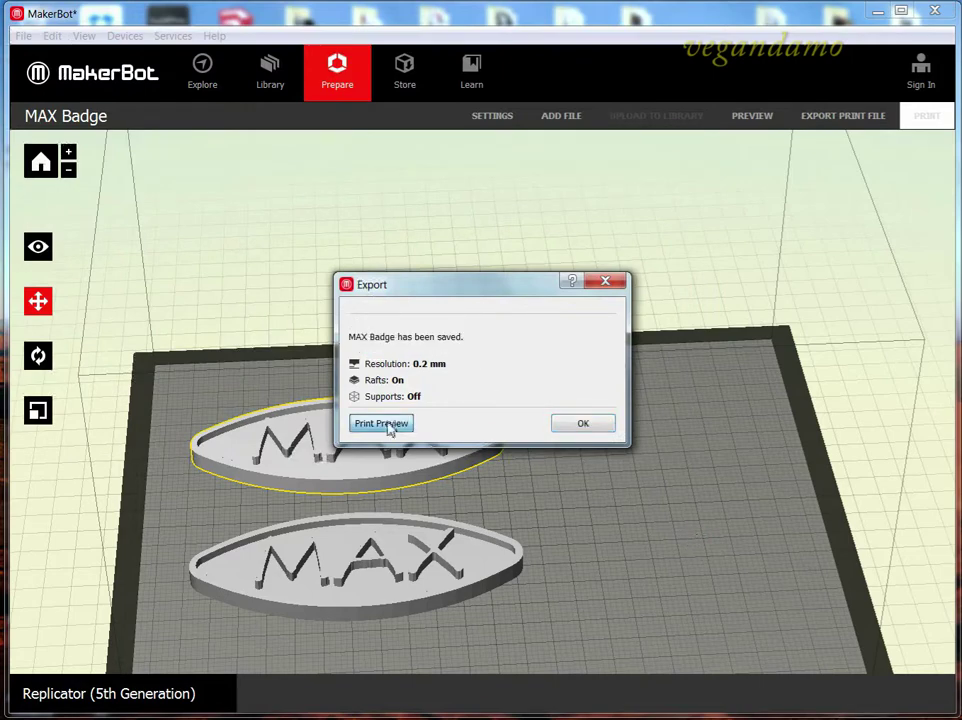
# - Review the sliced layers in Print Preview from the top: about 3h 2m, 41.86 g
pyautogui.click(381, 423)
pyautogui.moveTo(287, 218)
pyautogui.mouseDown()
pyautogui.moveTo(311, 444)
pyautogui.moveTo(294, 462)
pyautogui.moveTo(296, 271)
pyautogui.moveTo(285, 205)
pyautogui.mouseUp()
pyautogui.click(317, 170)
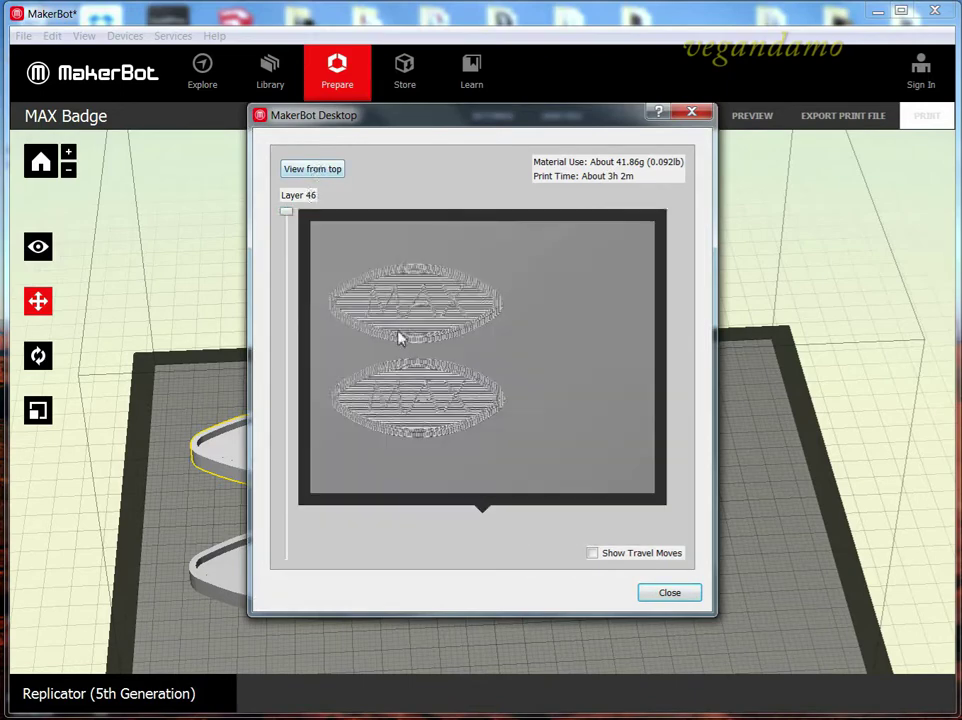
pyautogui.moveTo(292, 302); pyautogui.dragTo(288, 215)
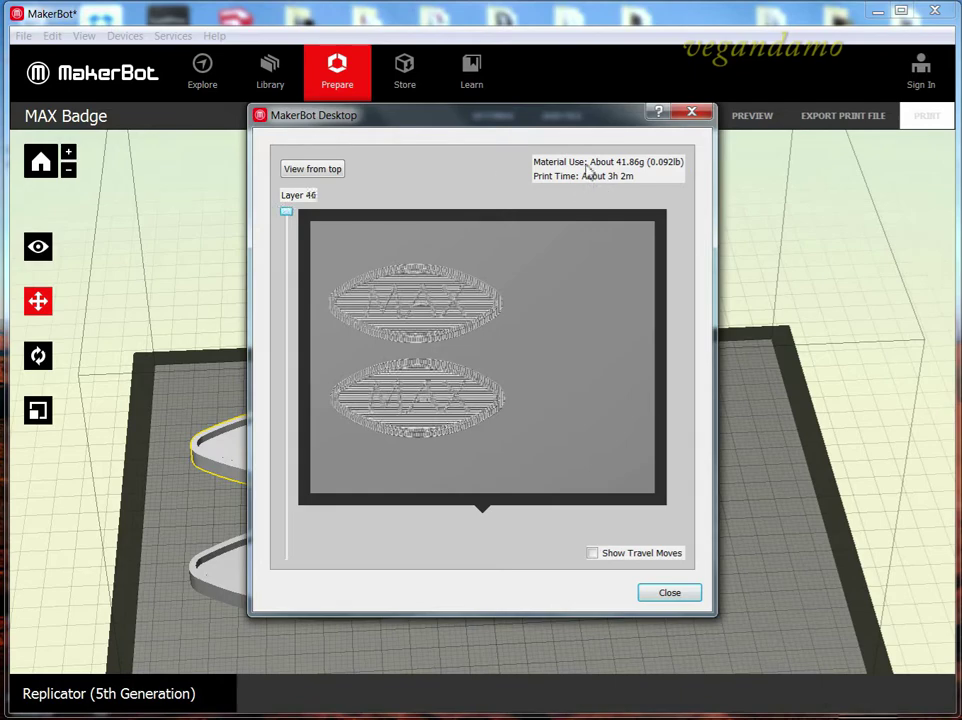
# - Close the preview and delete the lower MAX badge from the plate
pyautogui.click(670, 593)
pyautogui.click(580, 421)
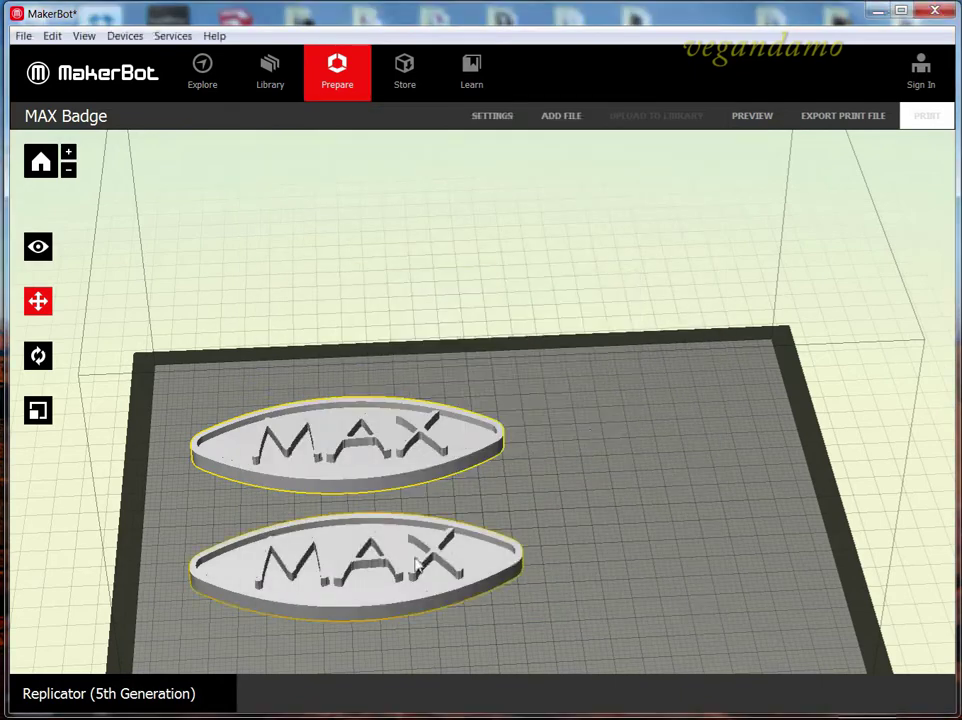
pyautogui.click(382, 568)
pyautogui.press('Delete')
# - Export the single badge as MAX Badge1 and preview it: about 1h 31m, 20.91 g
pyautogui.click(837, 125)
pyautogui.click(243, 361)
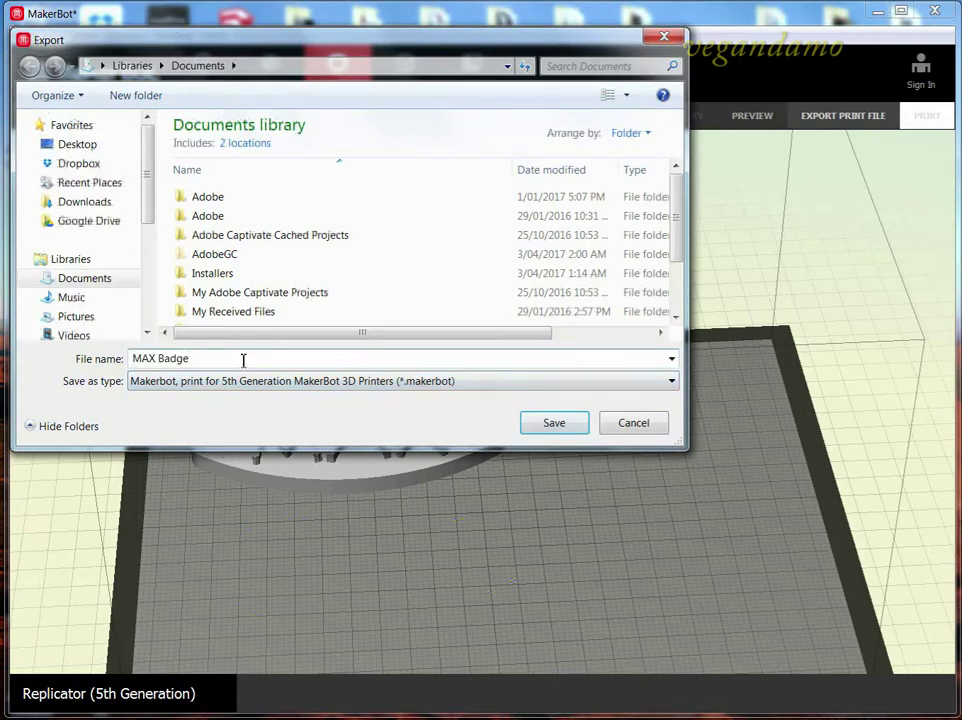
pyautogui.write('1')
pyautogui.click(554, 423)
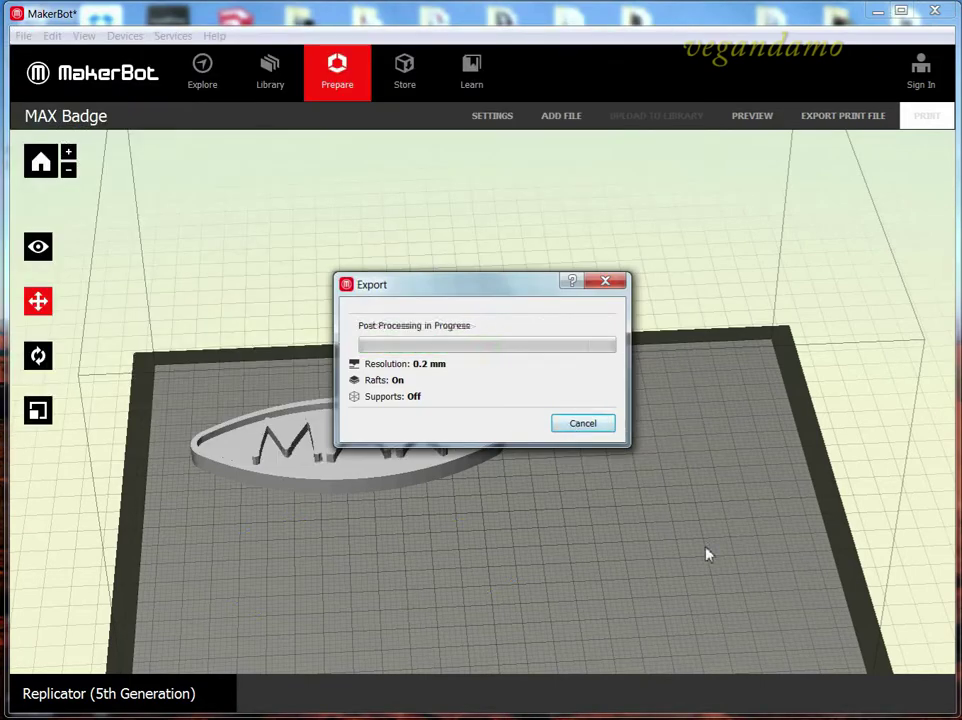
pyautogui.click(380, 421)
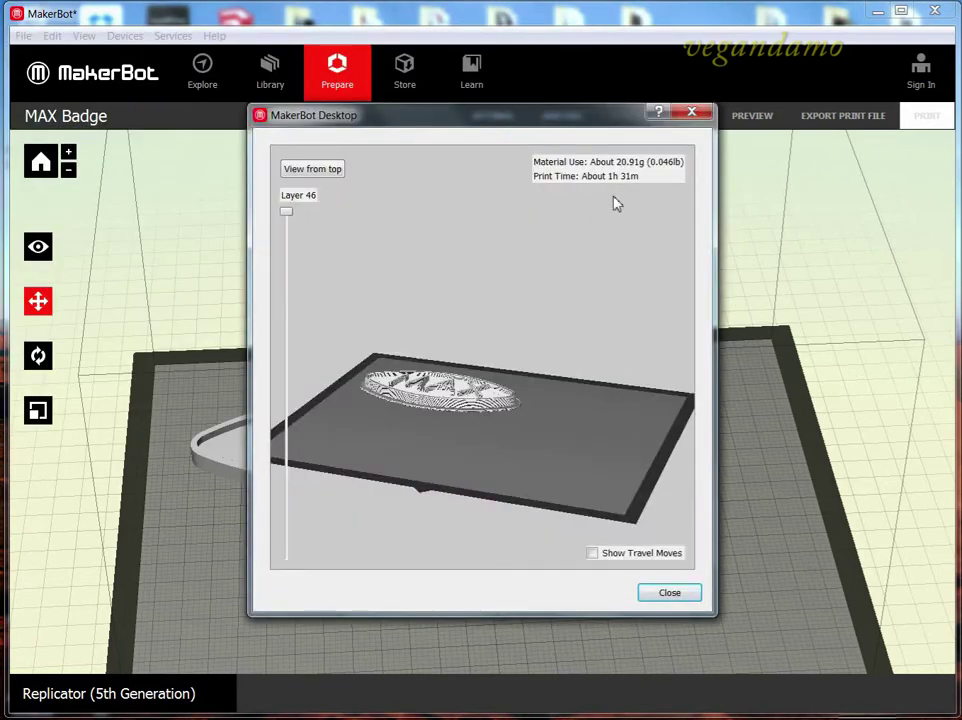
pyautogui.click(668, 594)
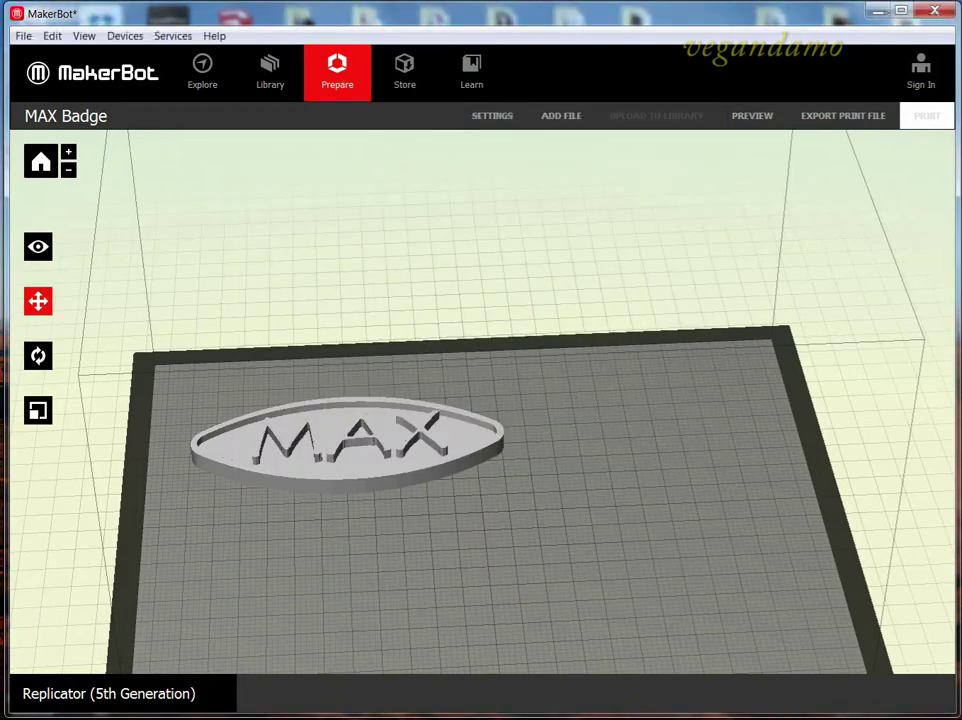